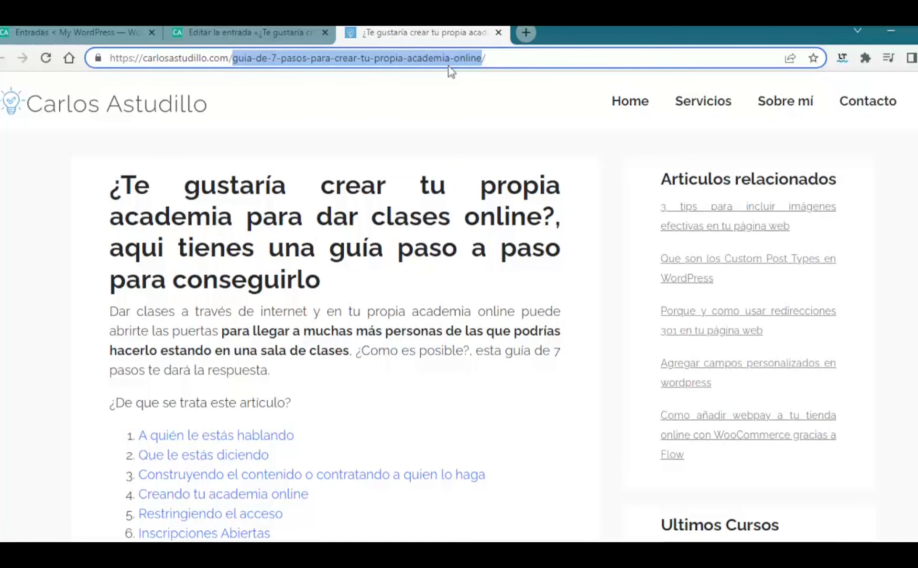
Highlight the slug guia-de-7-pasos-para-crear-tu-propia-academia-online in the published article's address.
left_click(432, 58)
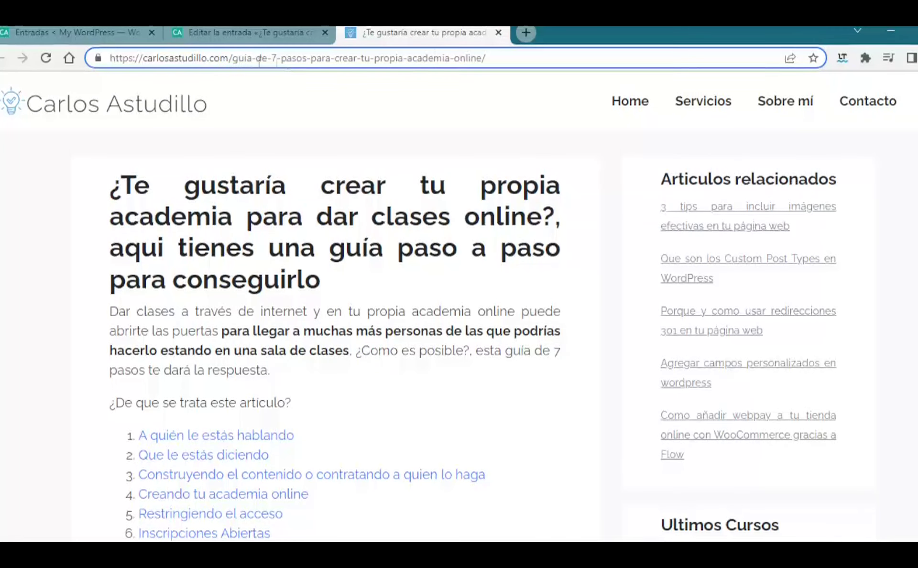
left_click_drag(233, 57, 482, 53)
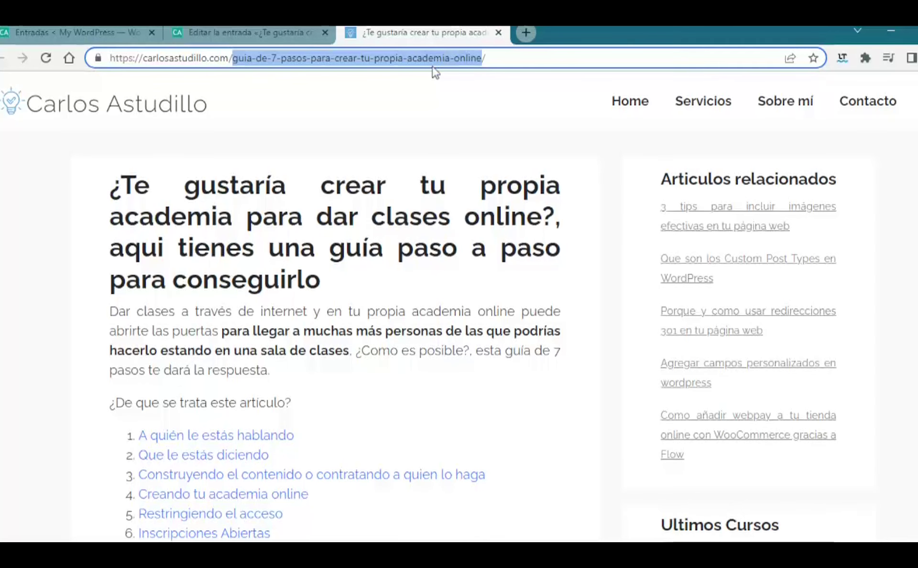
Search Google in a new browser tab for "software veterinario quilpue".
left_click(526, 32)
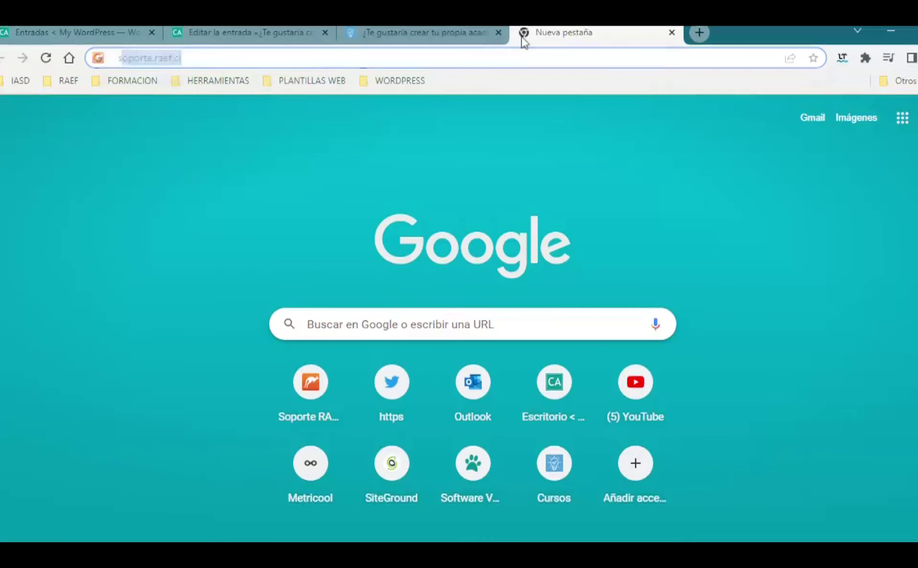
type("softe")
key("BackSpace")
type("w")
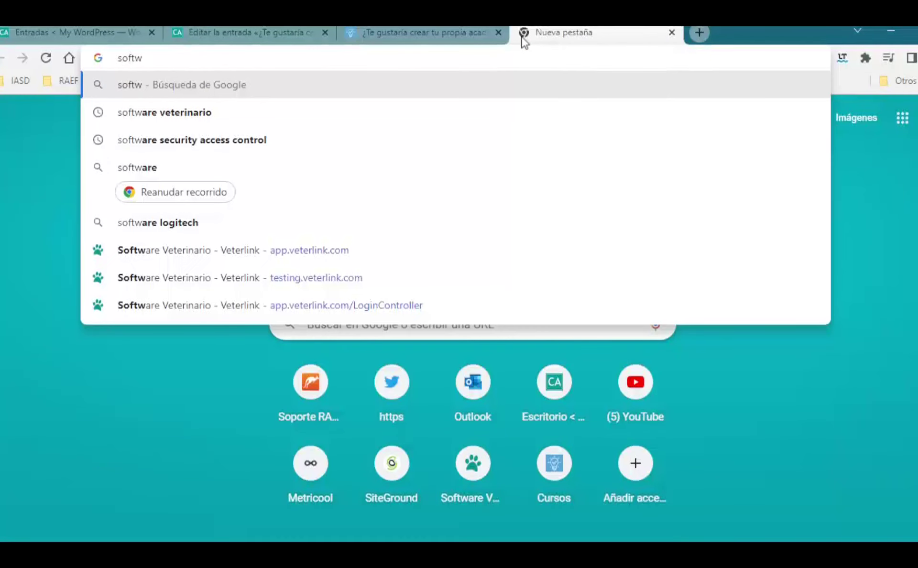
key("Down")
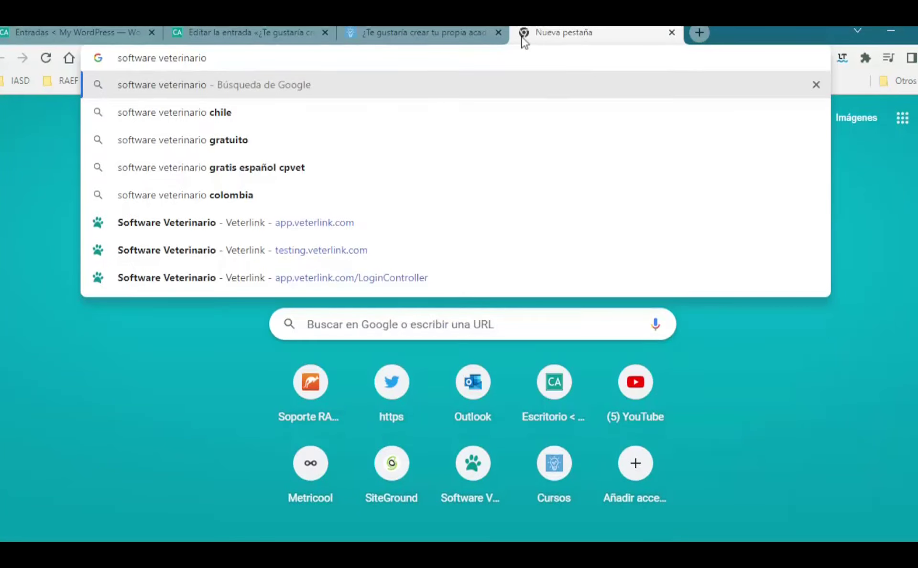
type("quilpue")
key("Return")
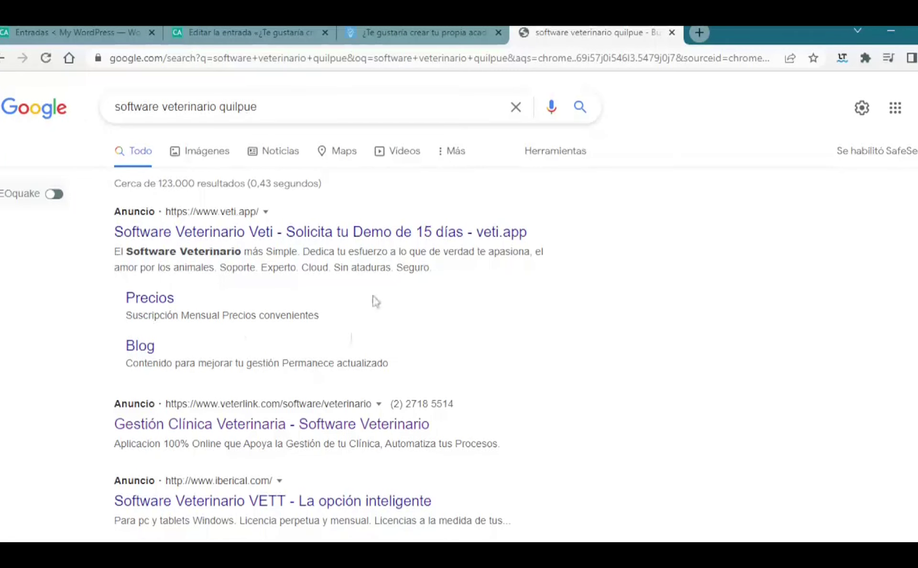
Open the Veterlink blog result about the Doctora Dolly success case to examine its page address, and return to the search results.
scroll(363, 311, "down", 6)
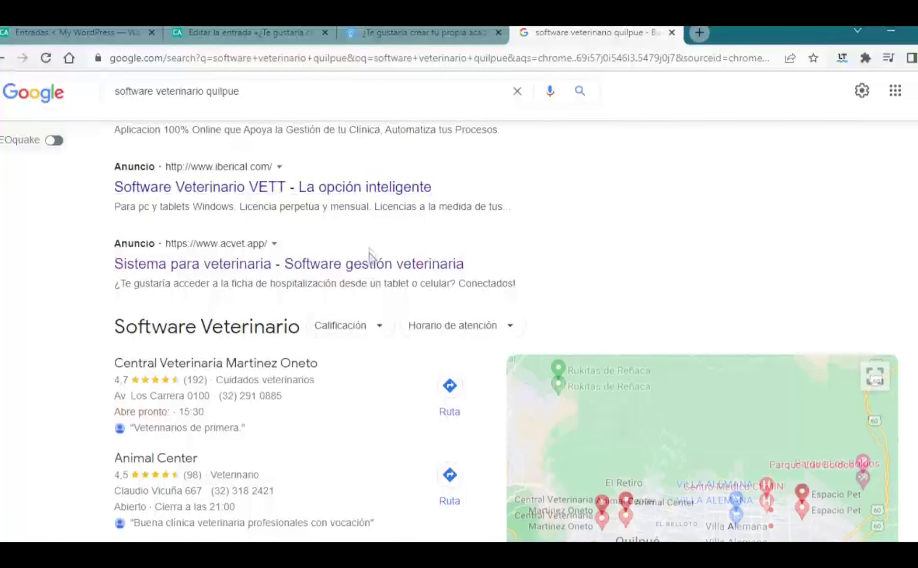
scroll(367, 246, "down", 1)
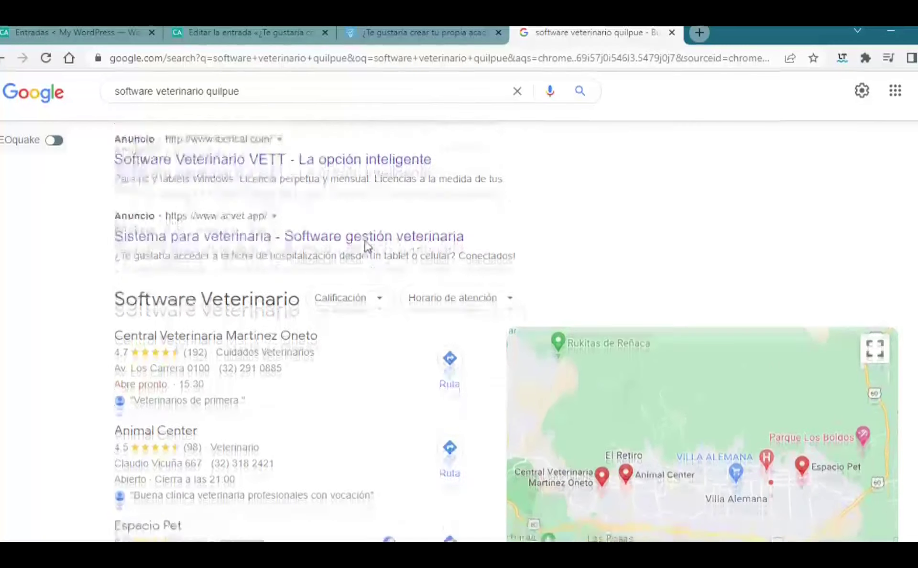
scroll(366, 246, "down", 9)
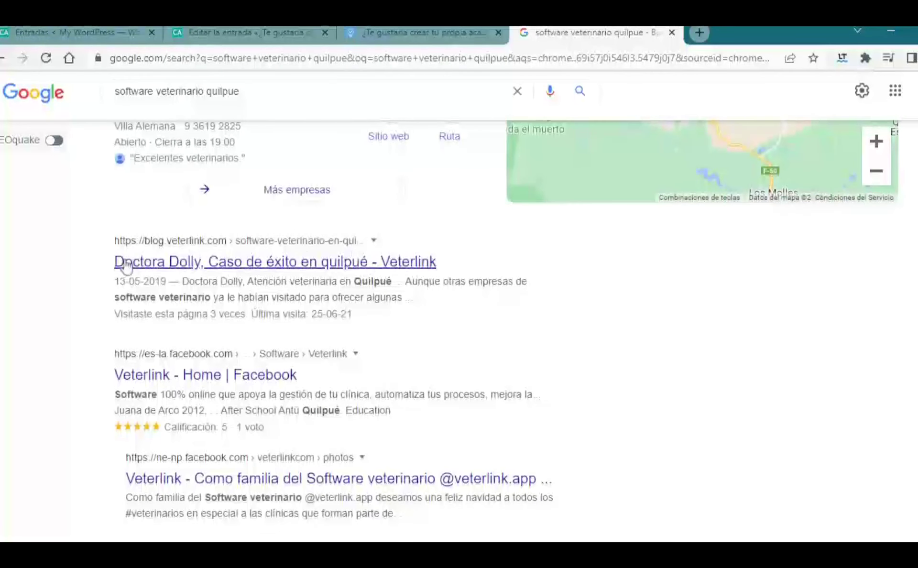
left_click_drag(113, 265, 450, 275)
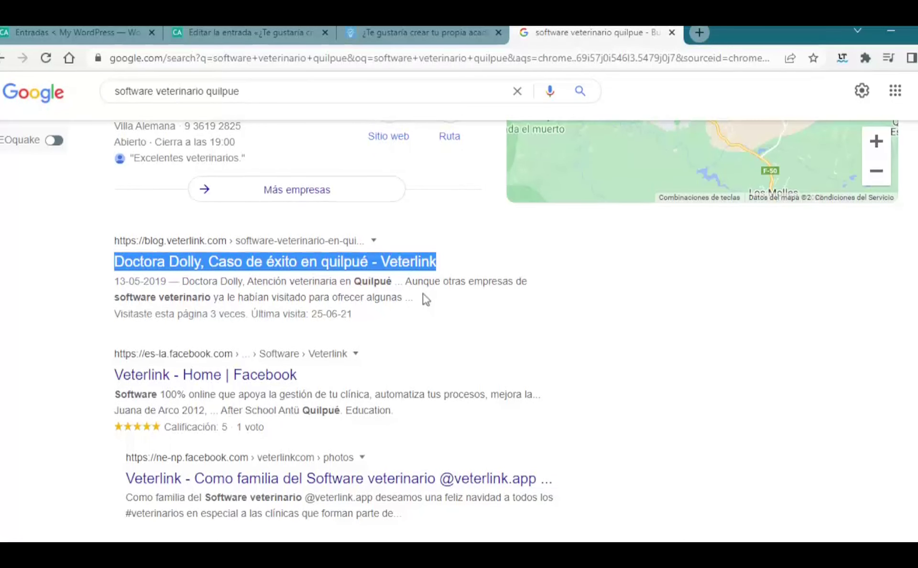
left_click(277, 265)
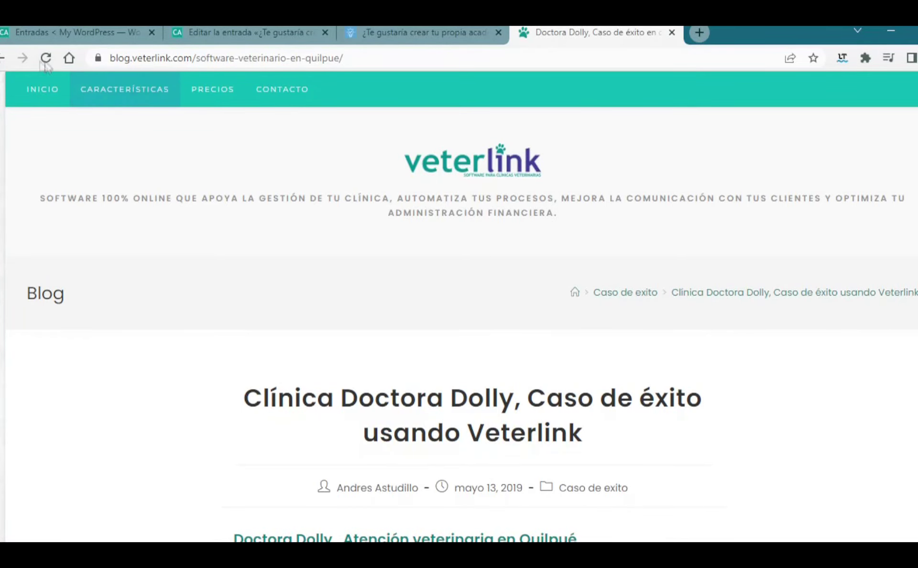
left_click(3, 58)
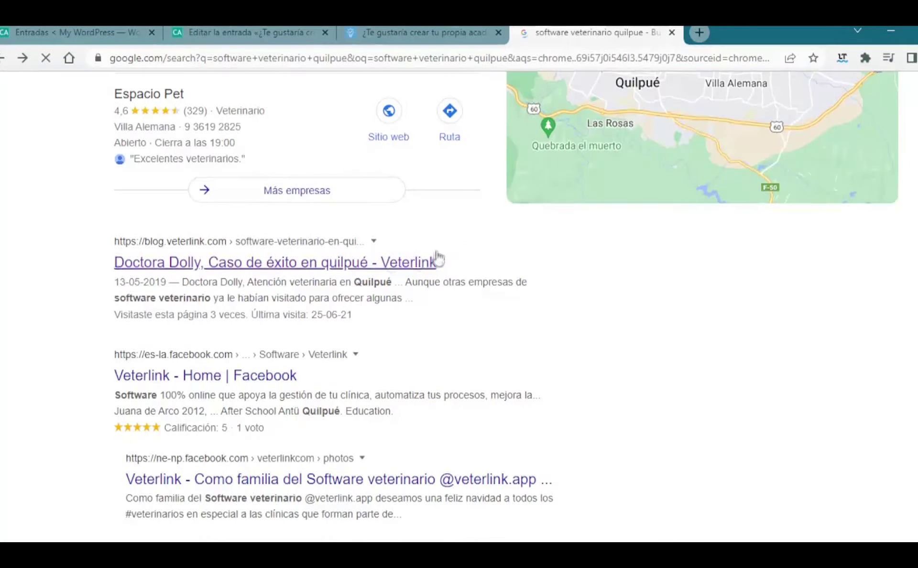
scroll(395, 263, "up", 15)
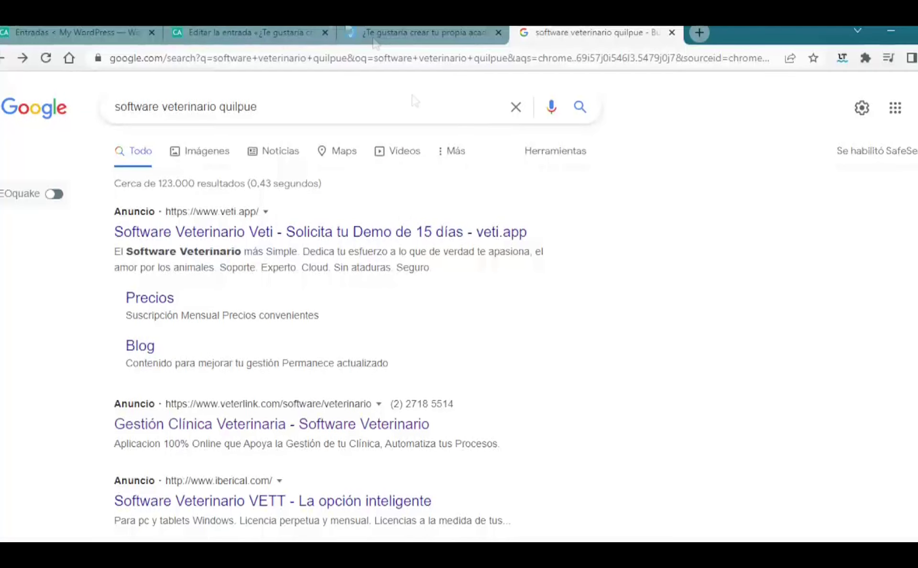
Go back to the online academy post in the WordPress editor and open its featured image in the media library.
left_click(257, 32)
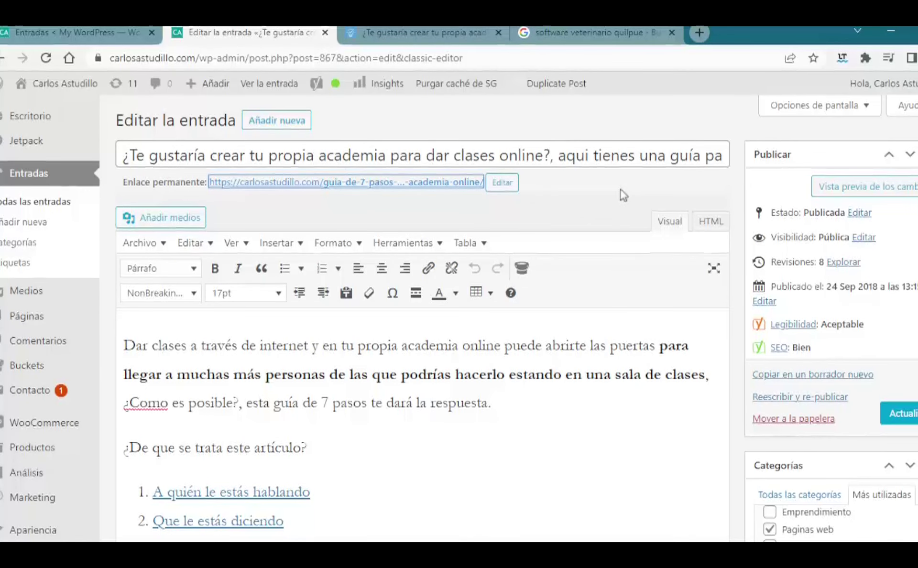
scroll(614, 231, "down", 4)
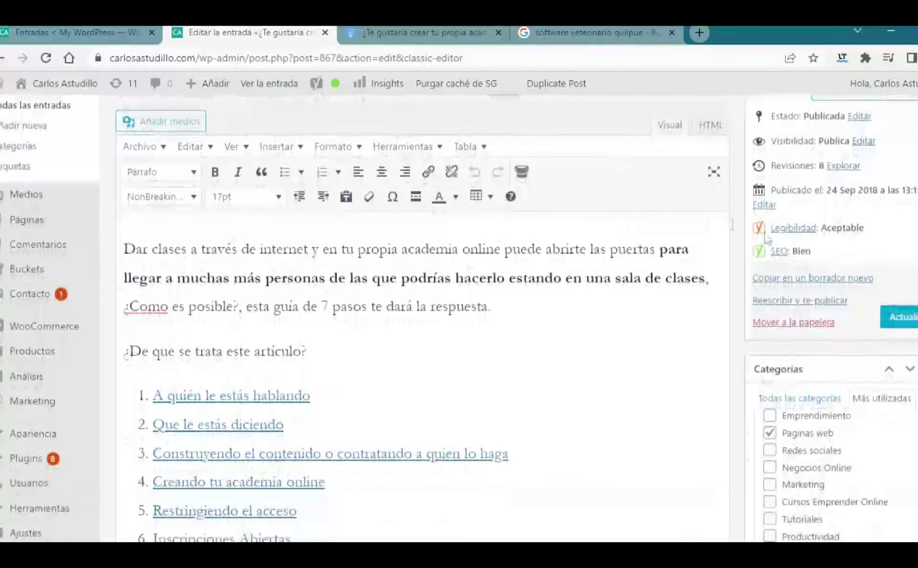
scroll(880, 347, "down", 5)
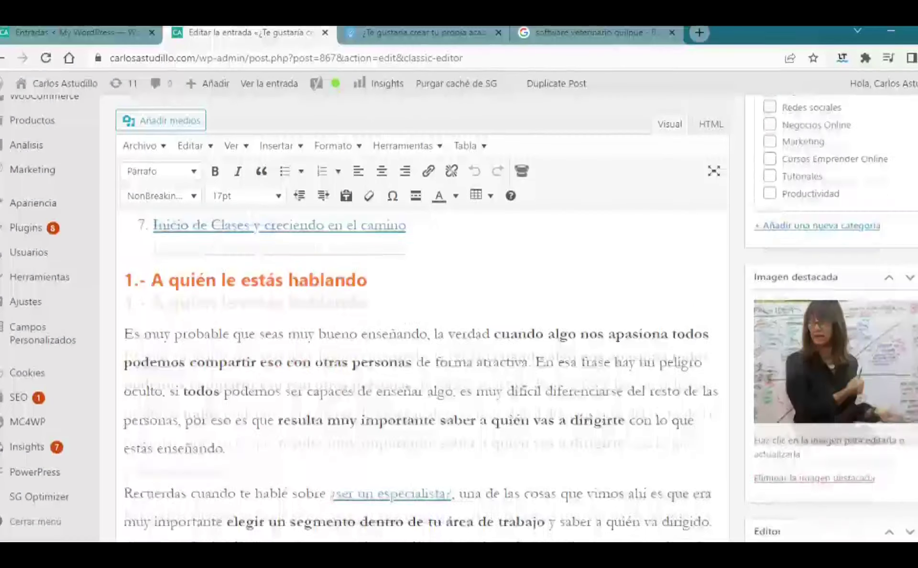
left_click(890, 332)
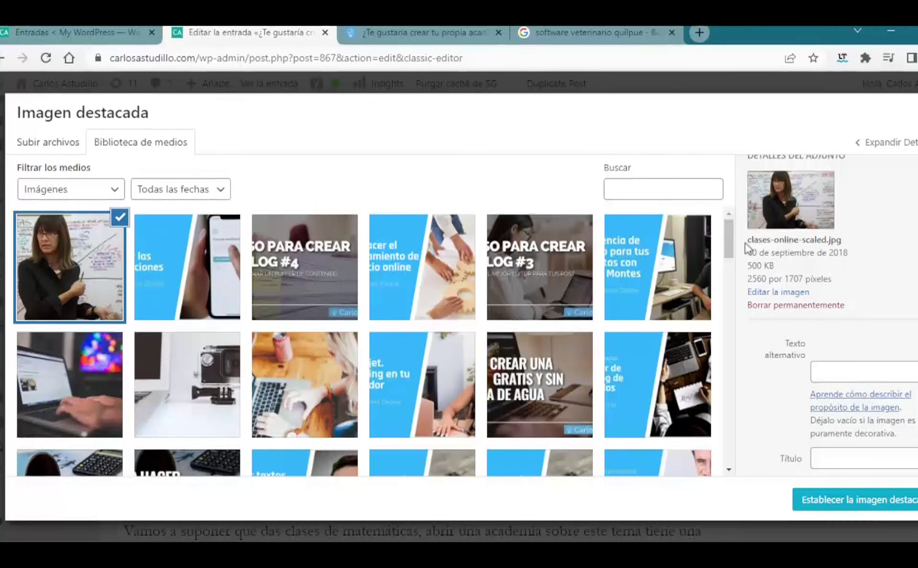
Examine the file name and alternative text field of the selected featured image clases-online-scaled.jpg.
left_click_drag(751, 240, 841, 241)
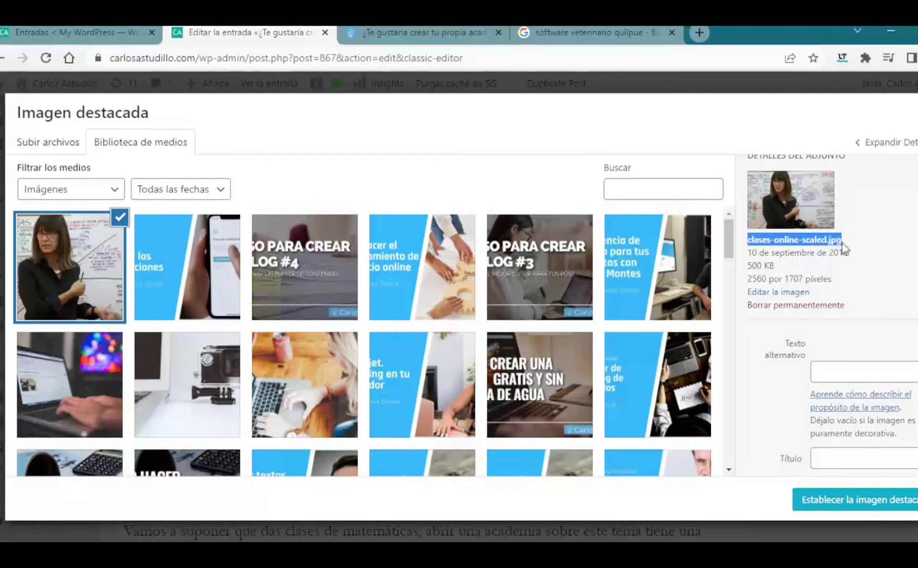
left_click(854, 373)
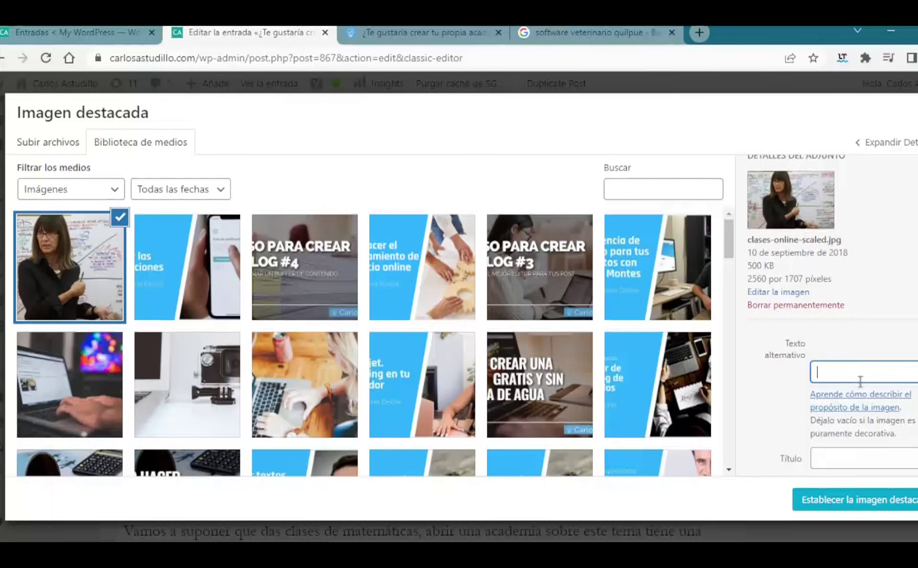
scroll(885, 338, "down", 3)
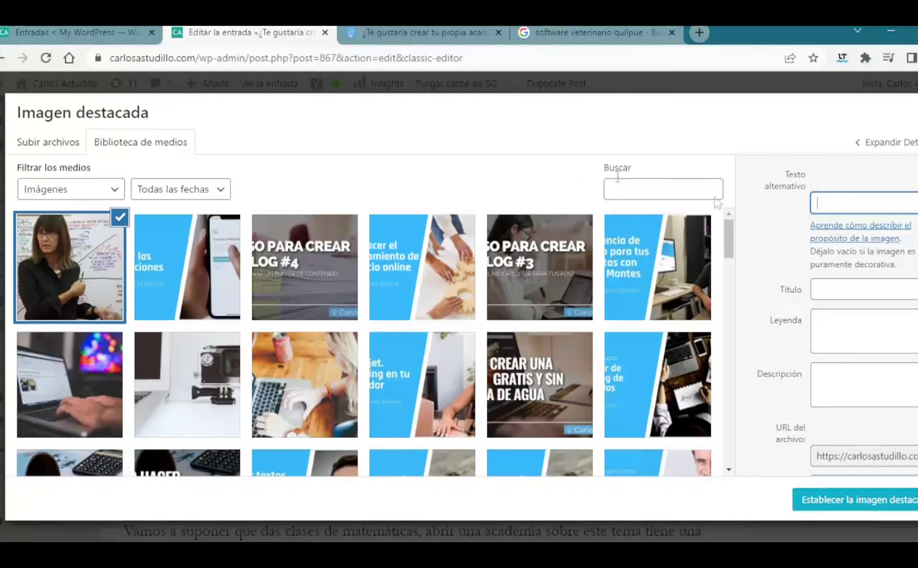
Select the "Curso para crear un blog #4" image in the media library and highlight its file name como-crear-un-buffer-de-contenido.jpg.
left_click(326, 254)
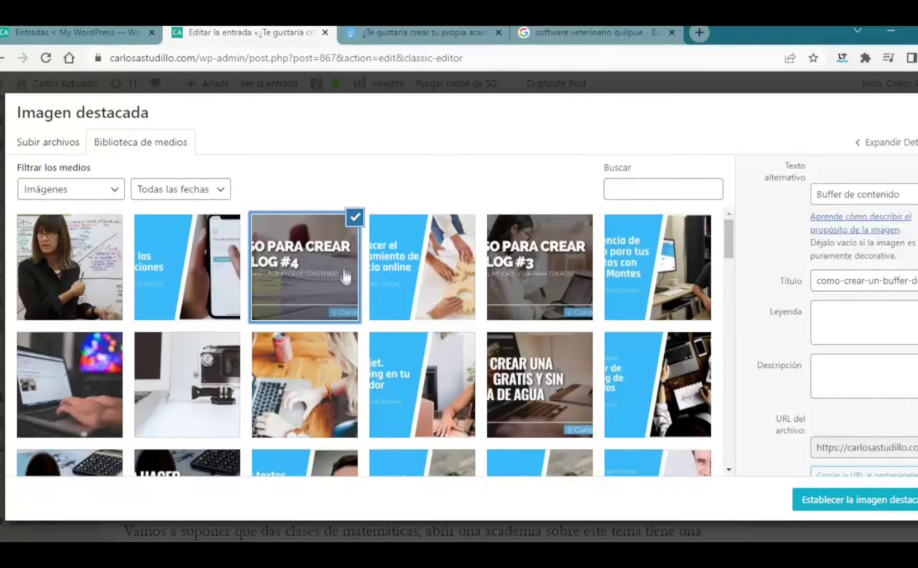
scroll(880, 316, "up", 3)
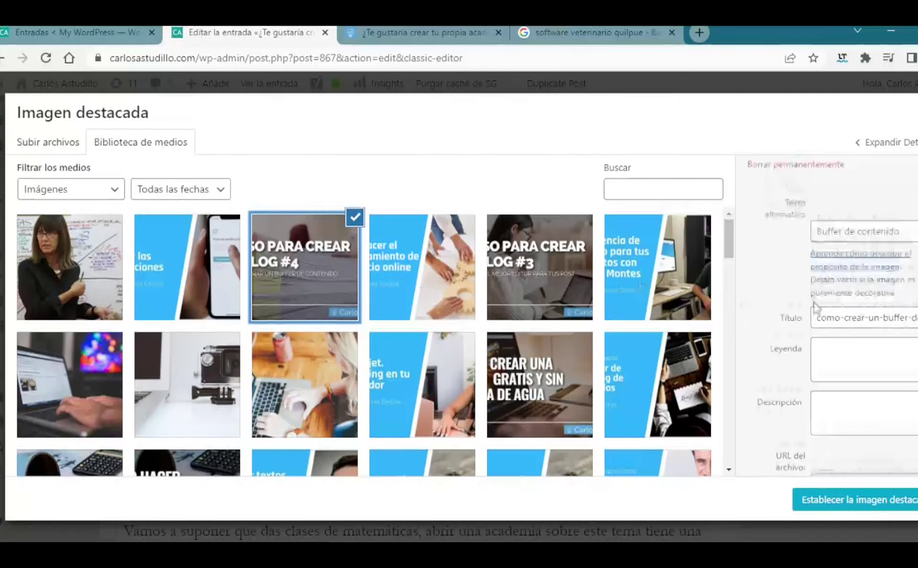
scroll(878, 319, "up", 1)
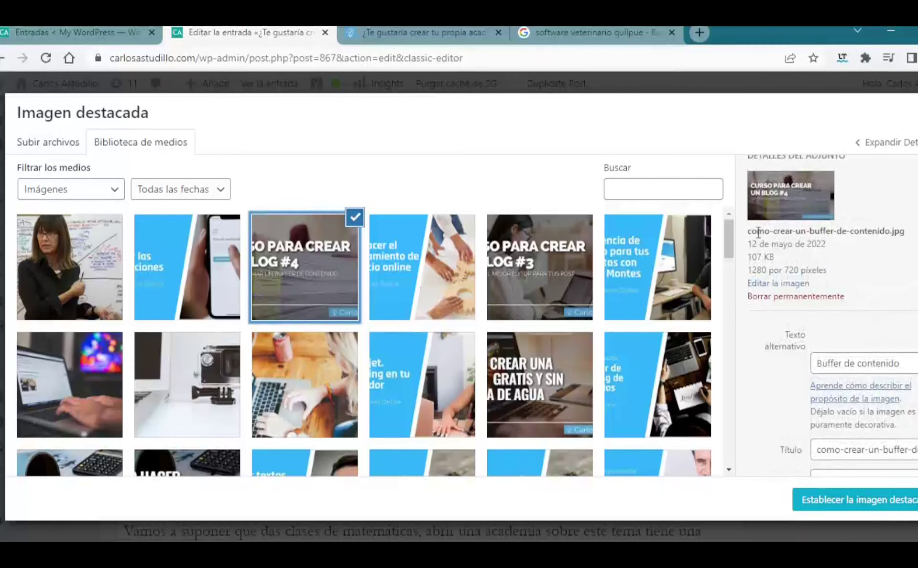
left_click_drag(748, 232, 905, 233)
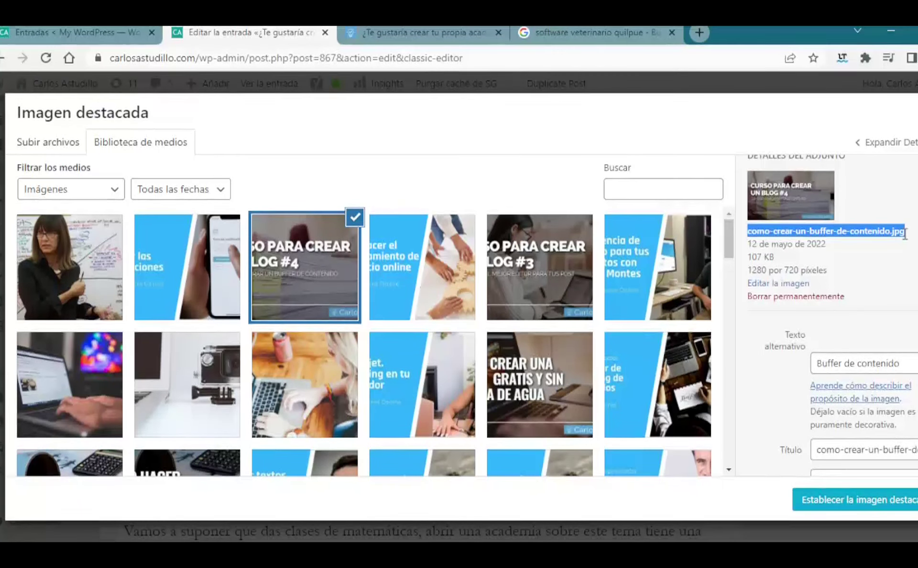
left_click(912, 234)
left_click_drag(912, 233, 751, 229)
left_click(905, 233)
left_click(896, 270)
Examine the blog #4 image's alternative text, title and caption fields, and close the featured image dialog without changing the image.
scroll(896, 269, "down", 2)
left_click_drag(906, 294, 813, 291)
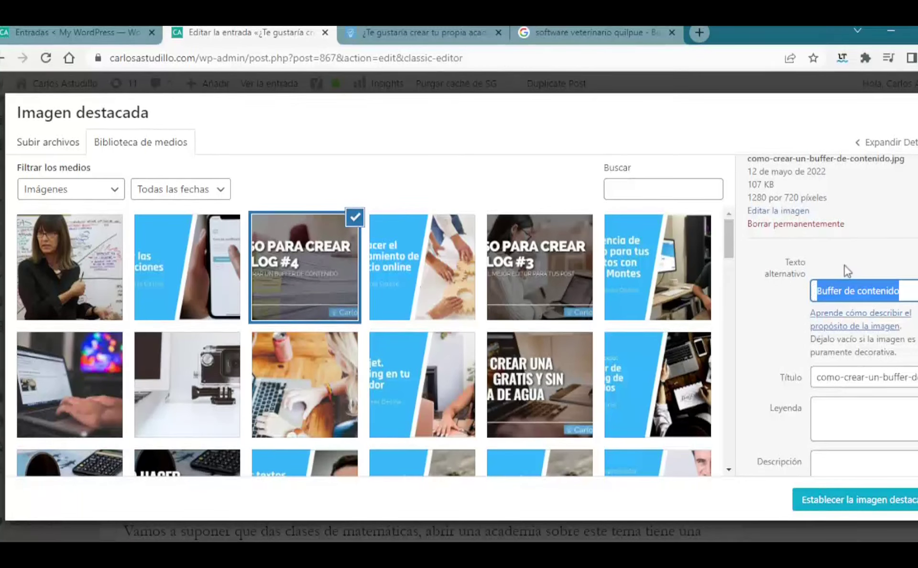
left_click_drag(819, 377, 916, 378)
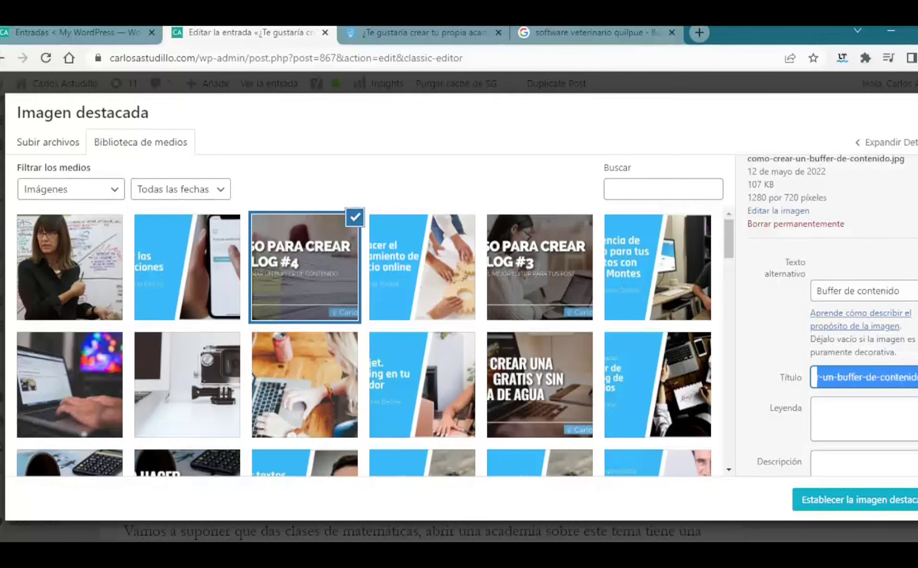
scroll(904, 411, "up", 2)
scroll(889, 379, "down", 3)
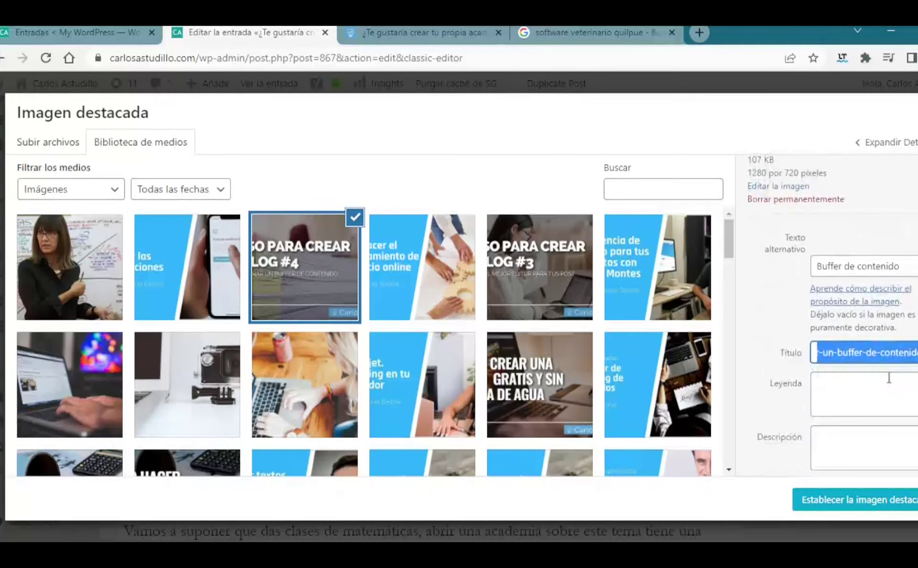
left_click(872, 389)
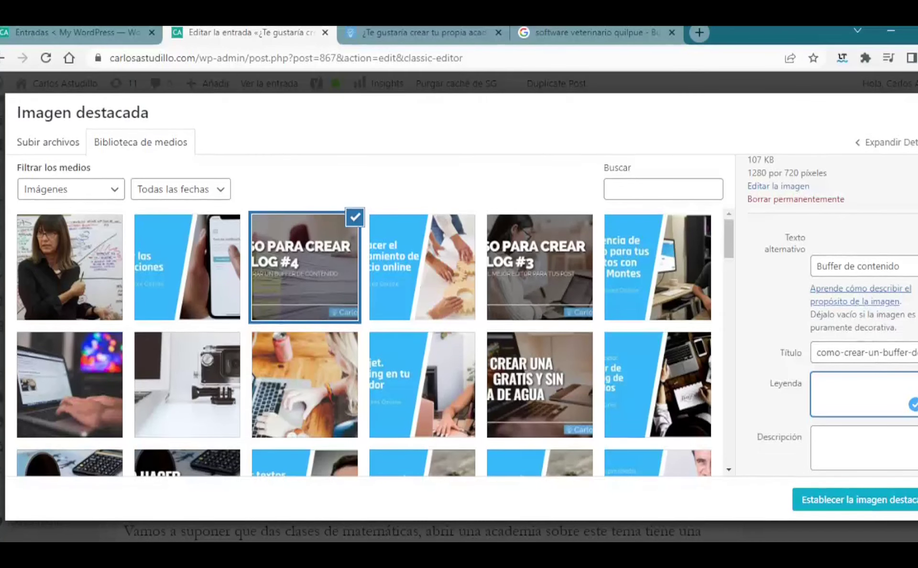
scroll(899, 182, "up", 1)
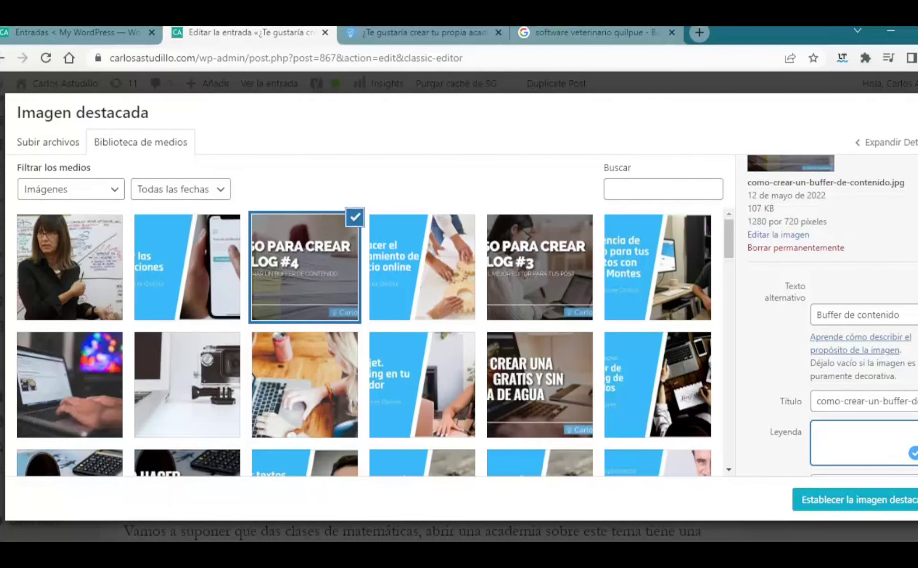
key("Escape")
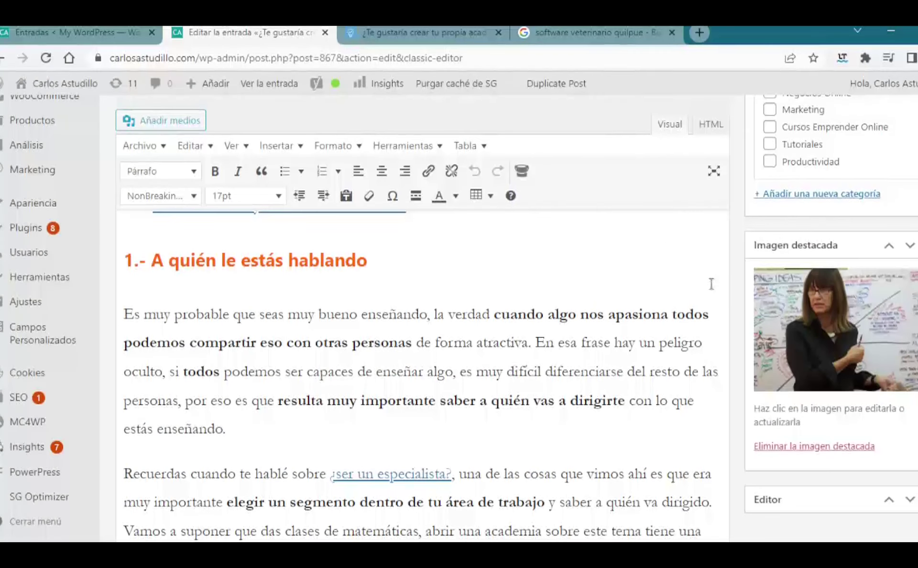
Look over the post's publishing, category and featured image settings, and switch to the course blog's post list.
scroll(753, 254, "up", 3)
scroll(757, 252, "up", 2)
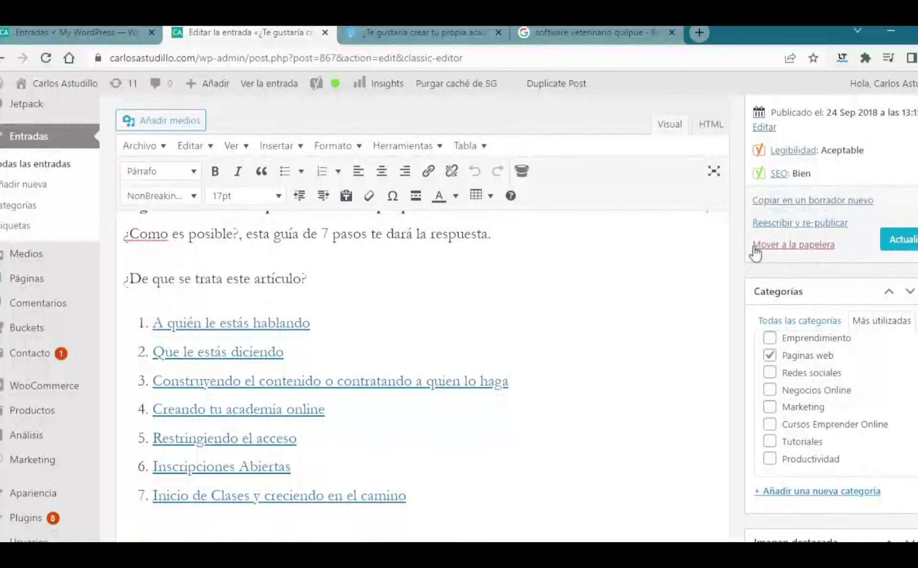
scroll(757, 253, "up", 2)
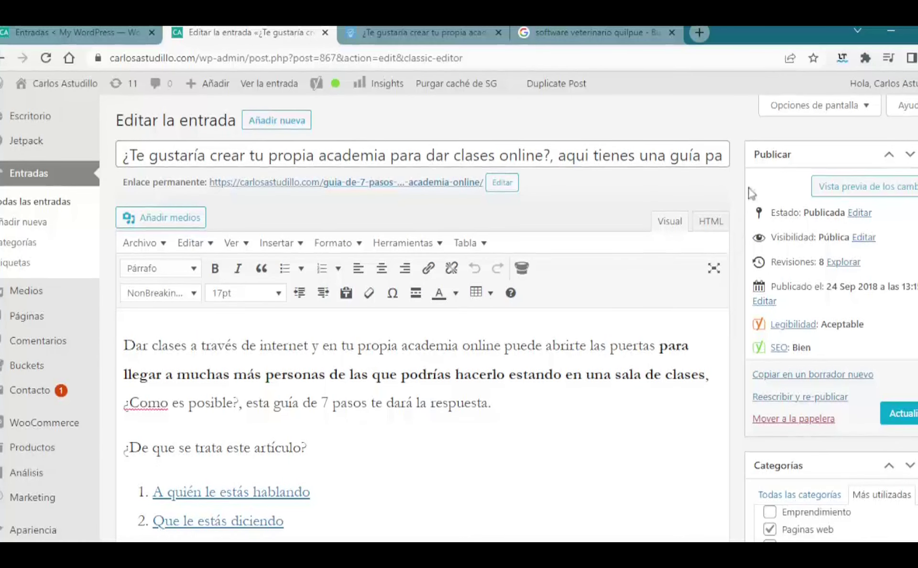
scroll(746, 197, "down", 8)
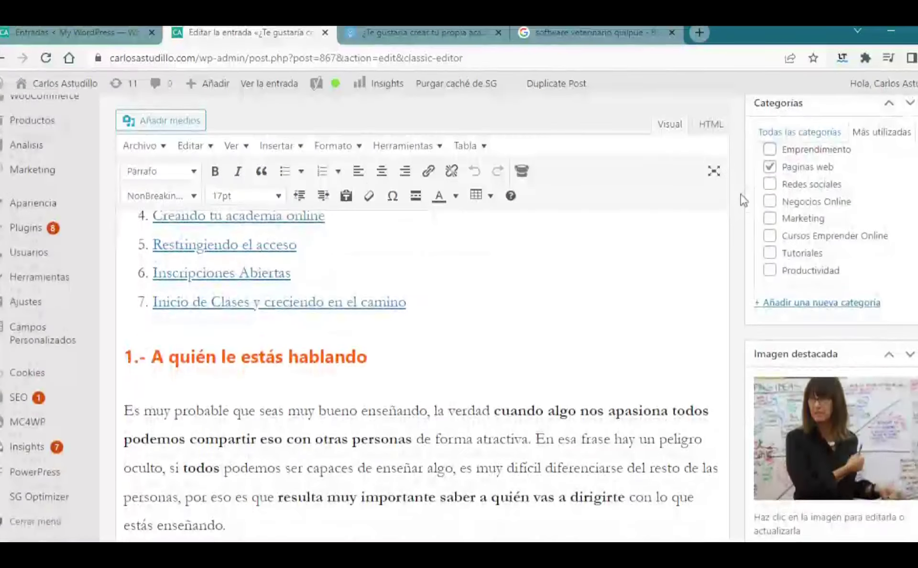
scroll(742, 200, "down", 6)
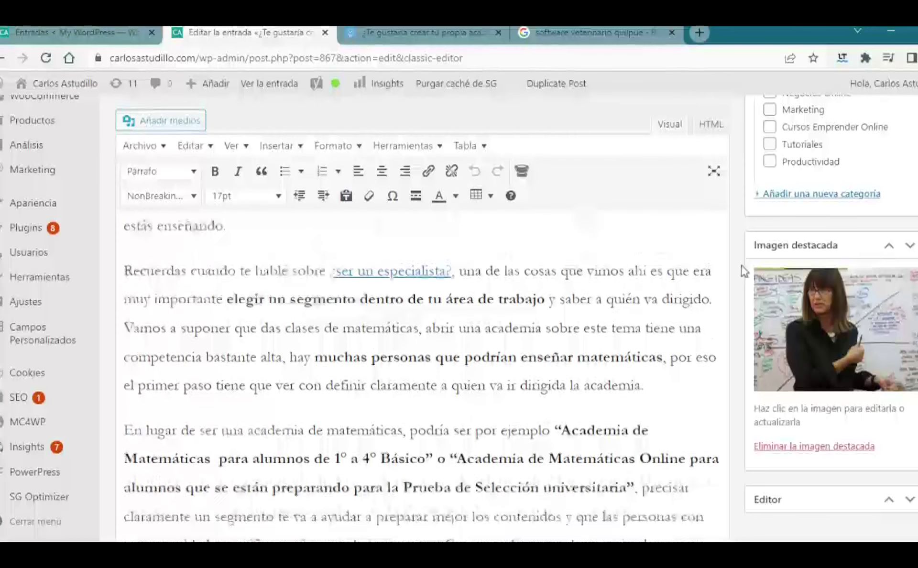
left_click(72, 32)
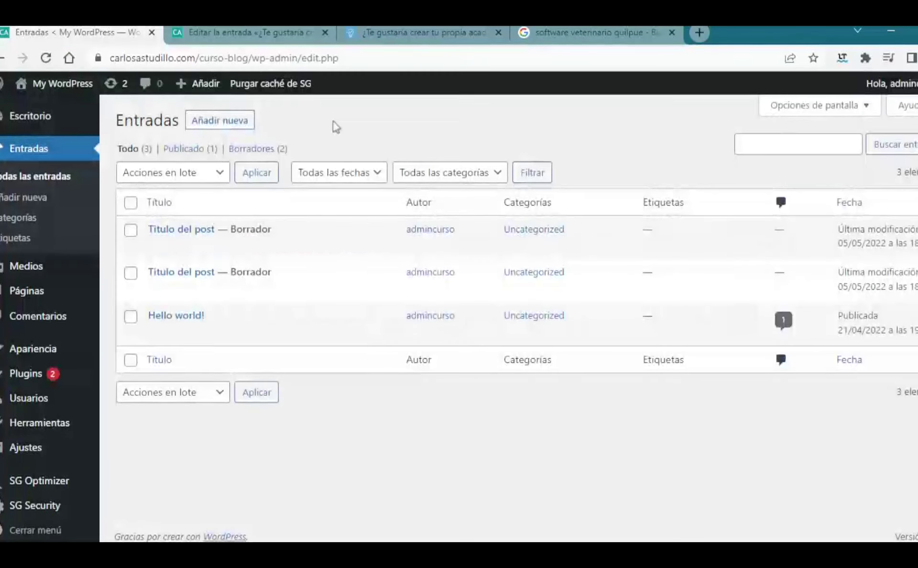
Search the course blog's plugin directory for "yoast seo", and install and activate the Yoast SEO plugin.
left_click(283, 29)
key("ctrl+shift+Tab")
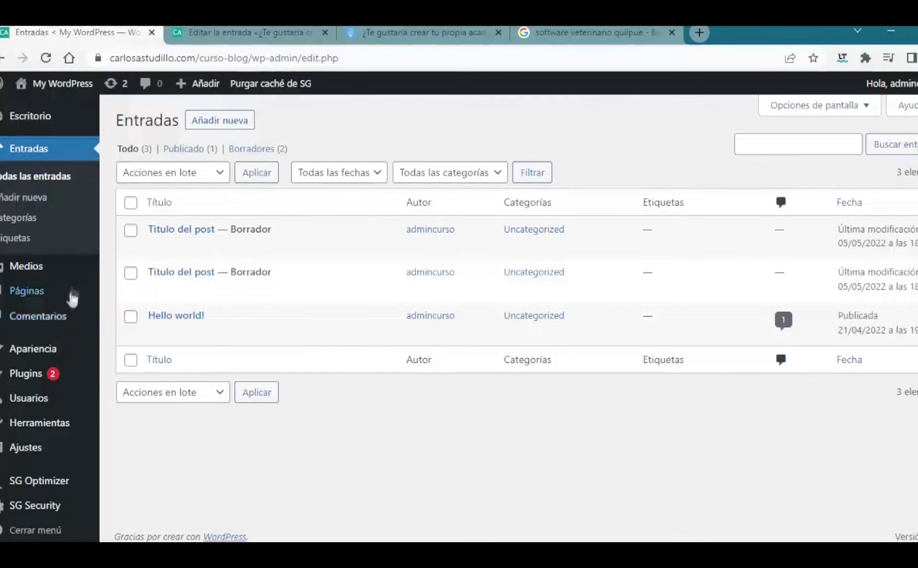
left_click(35, 376)
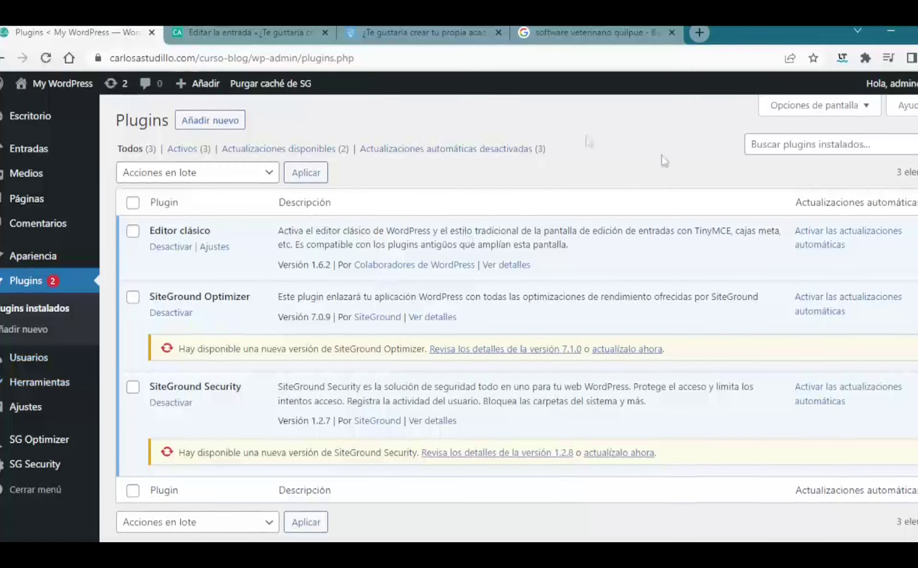
left_click(226, 124)
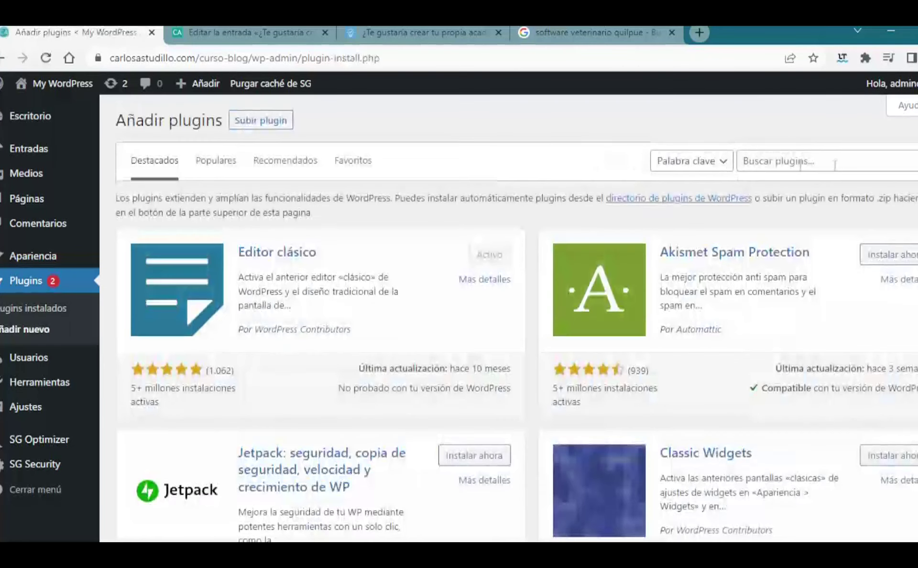
left_click(833, 164)
type("yoast")
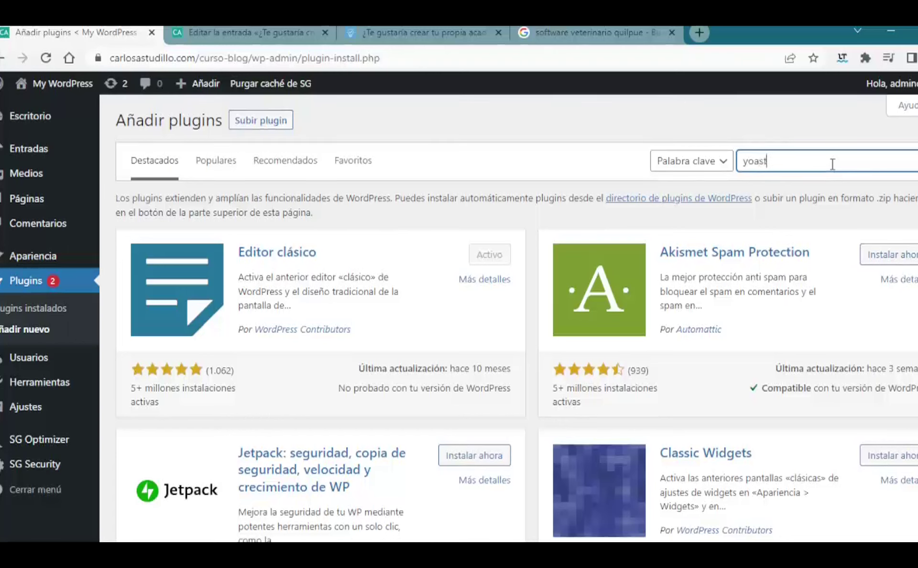
type(" seo")
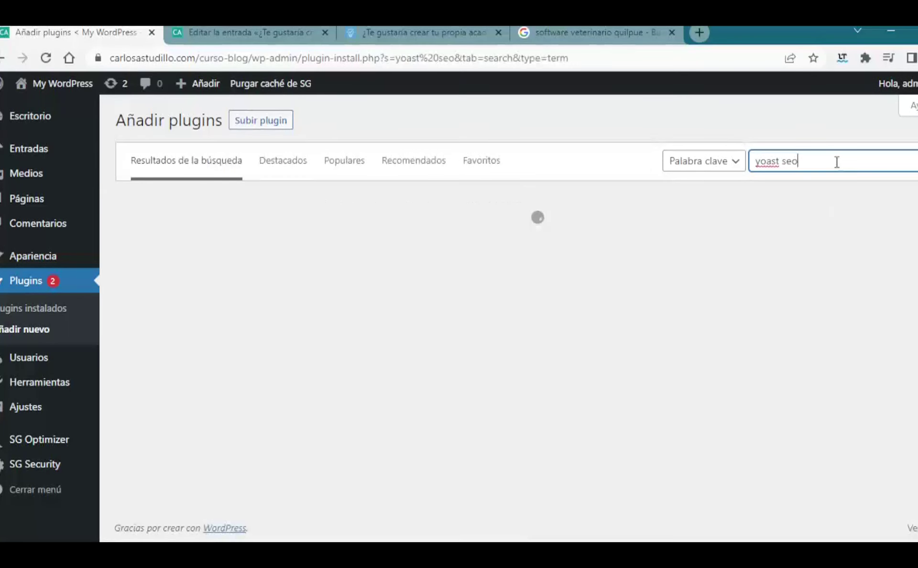
left_click(485, 249)
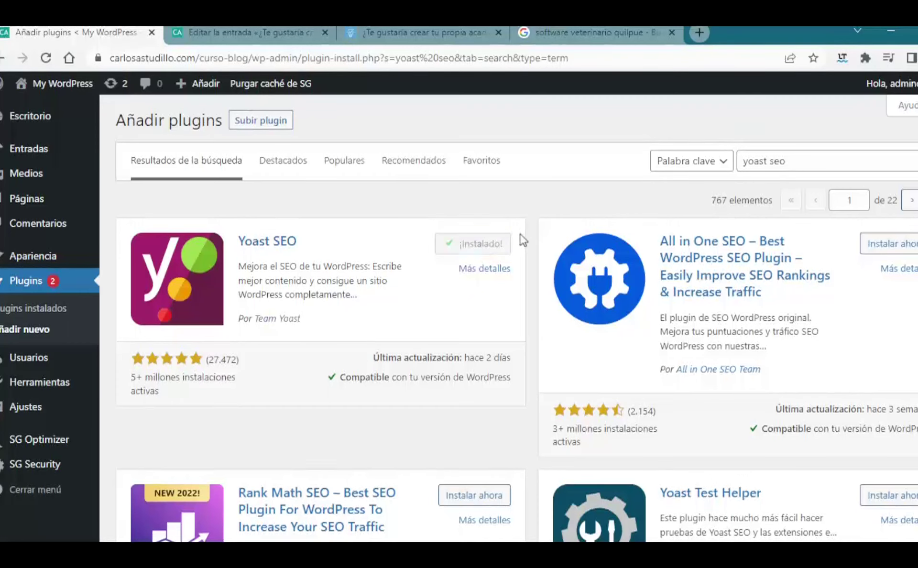
Collapse the published academy post's Extracto and Slug boxes, keep Yoast SEO expanded, and return to the course blog's Yoast SEO setup page.
left_click(239, 32)
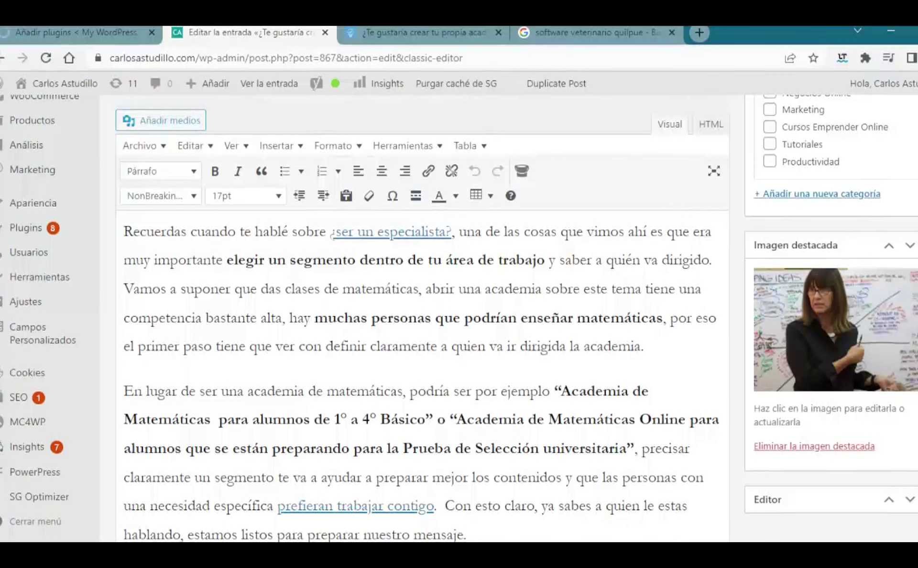
scroll(421, 316, "down", 20)
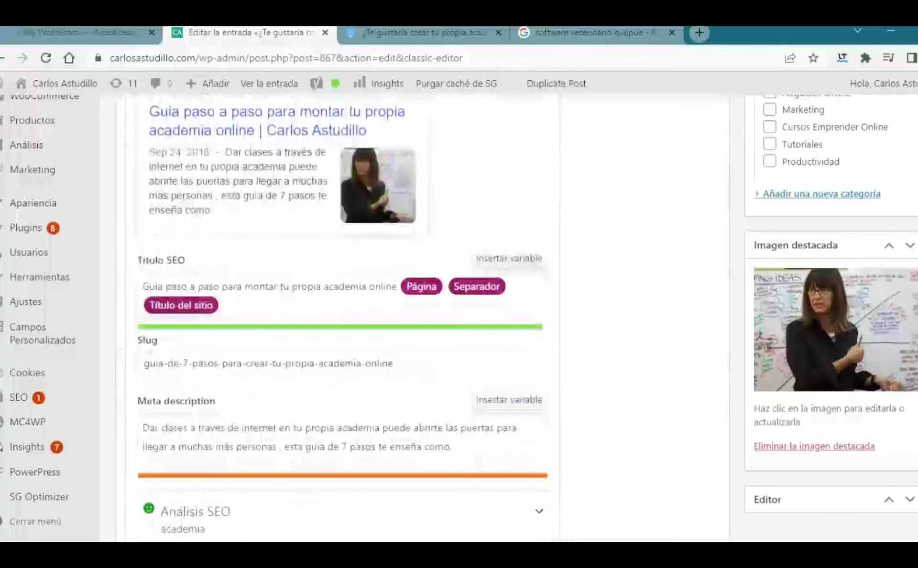
scroll(335, 287, "up", 6)
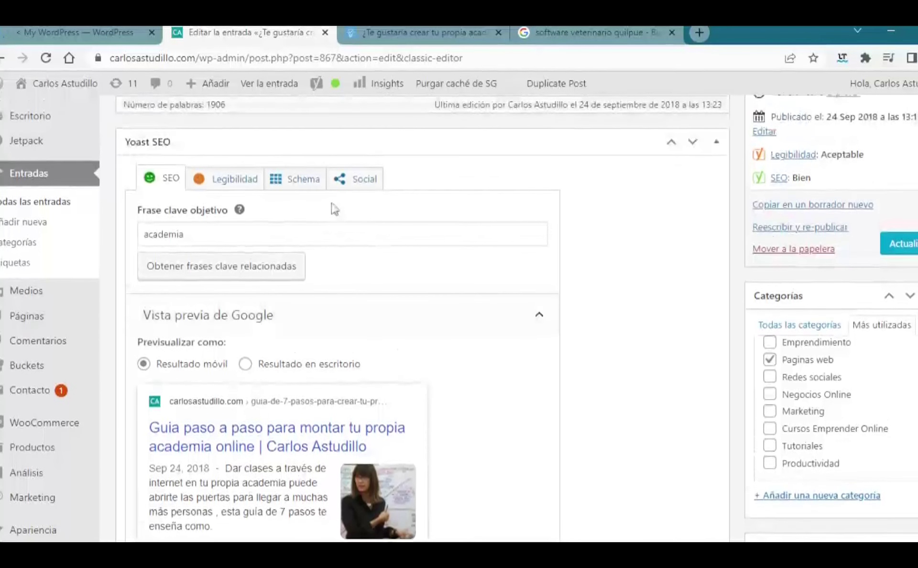
left_click(717, 142)
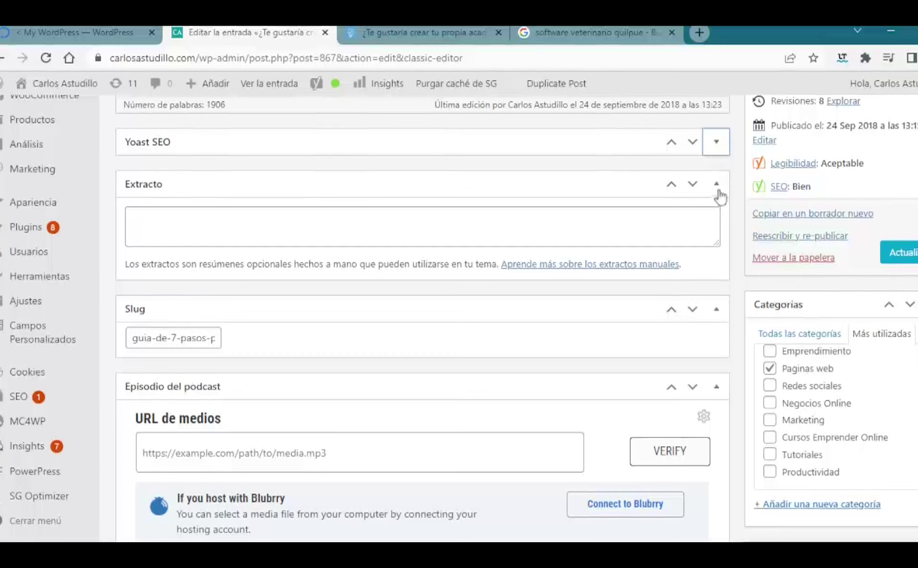
left_click(717, 187)
left_click(716, 225)
left_click(718, 143)
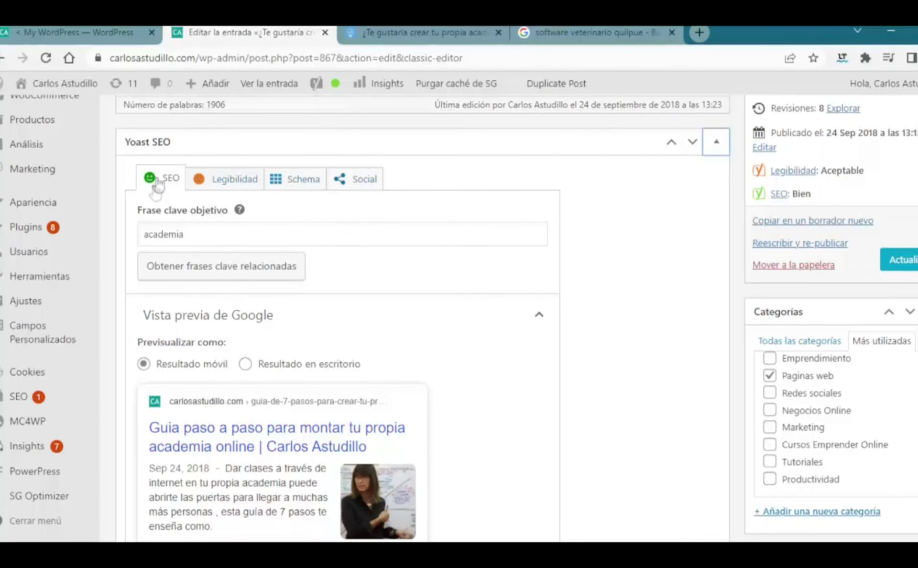
left_click(116, 30)
scroll(683, 324, "down", 3)
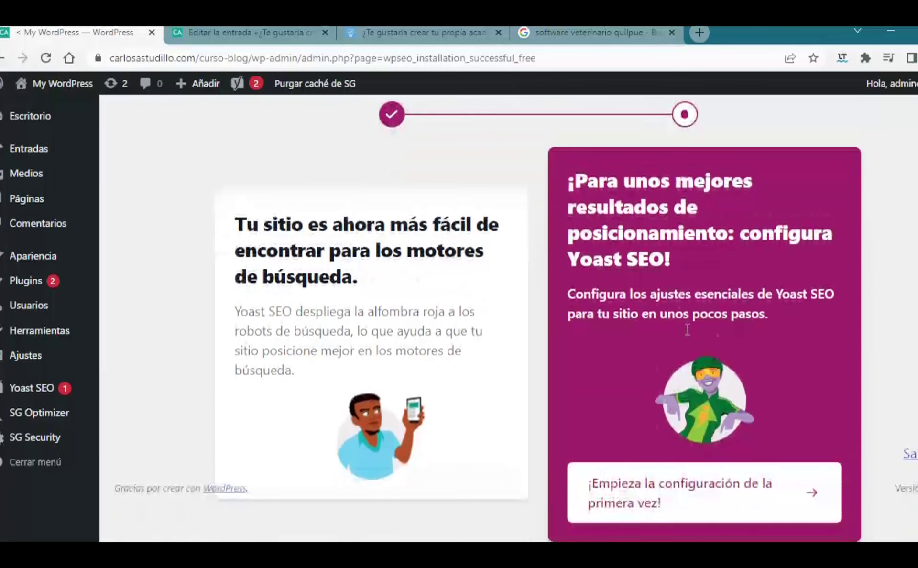
left_click(909, 453)
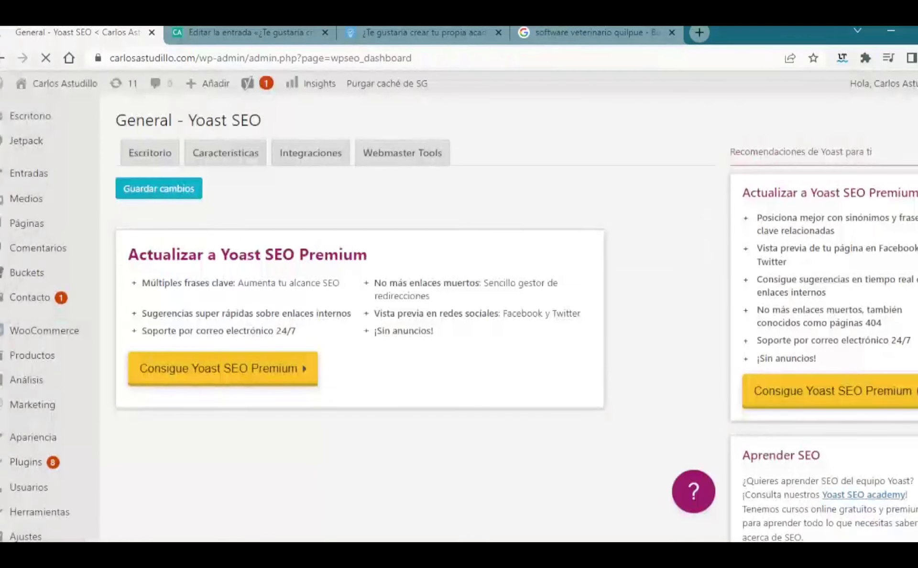
left_click(25, 177)
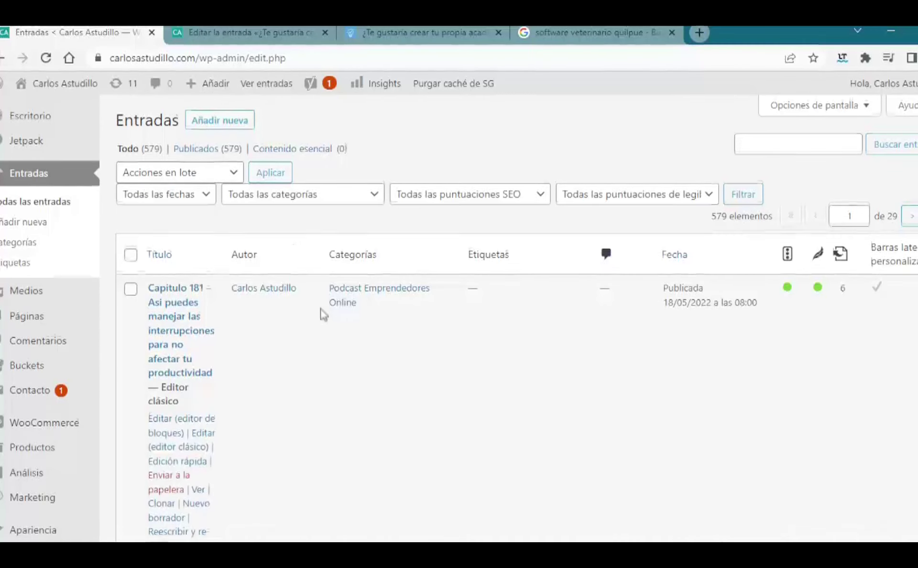
scroll(322, 312, "down", 5)
scroll(321, 287, "up", 5)
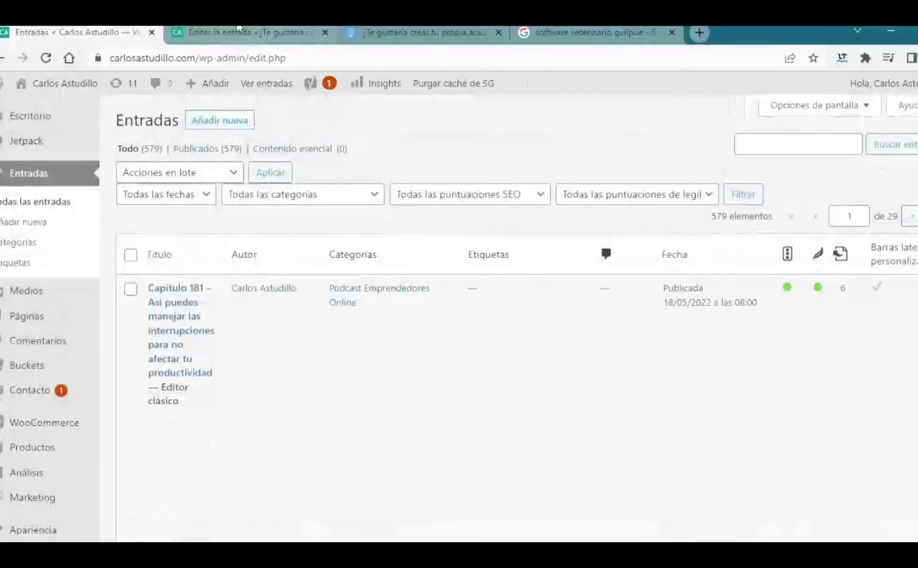
key("ctrl+Tab")
scroll(404, 252, "up", 7)
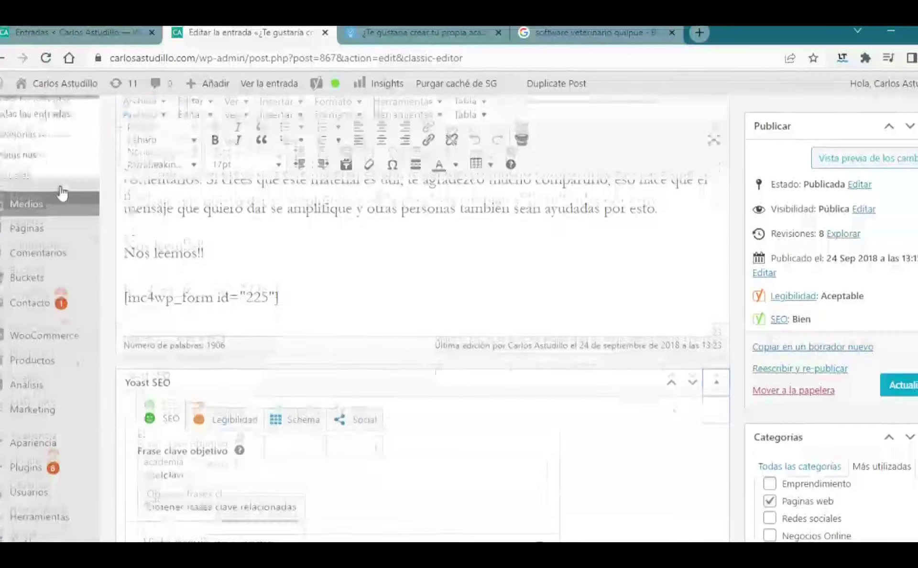
scroll(511, 153, "up", 7)
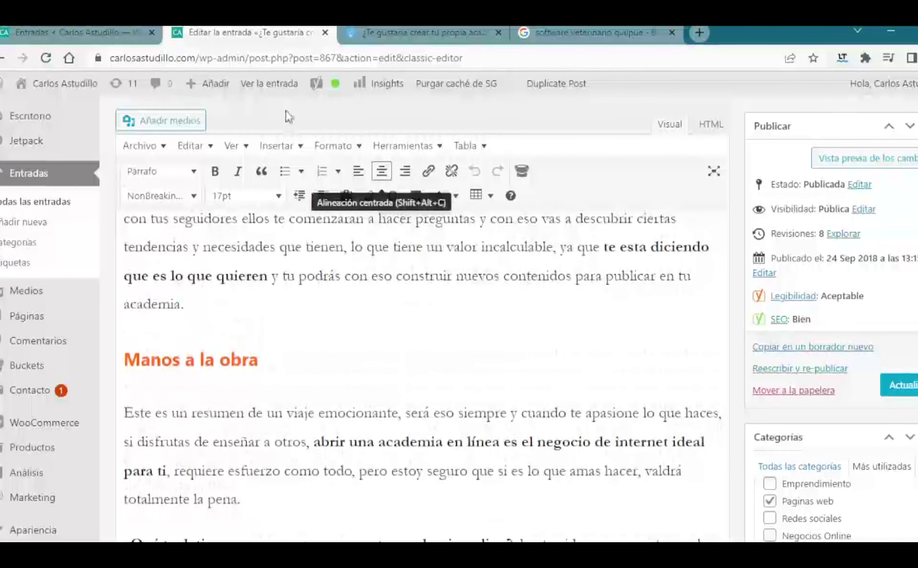
key("ctrl+shift+Tab")
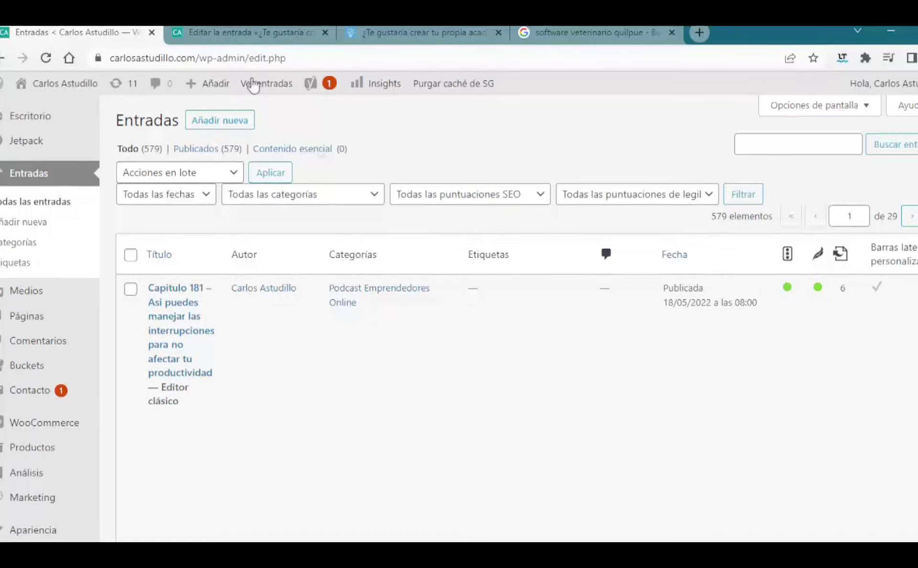
left_click(248, 33)
left_click(84, 34)
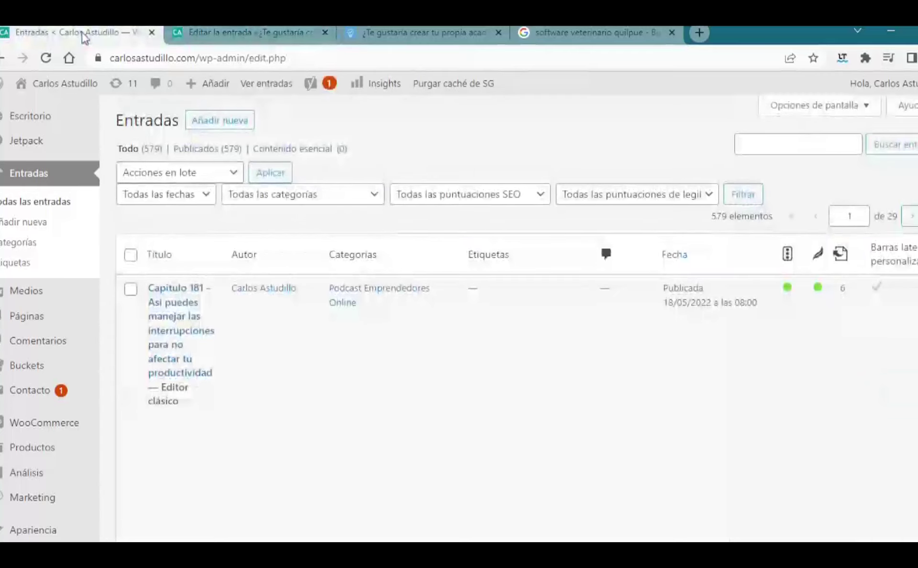
left_click(3, 58)
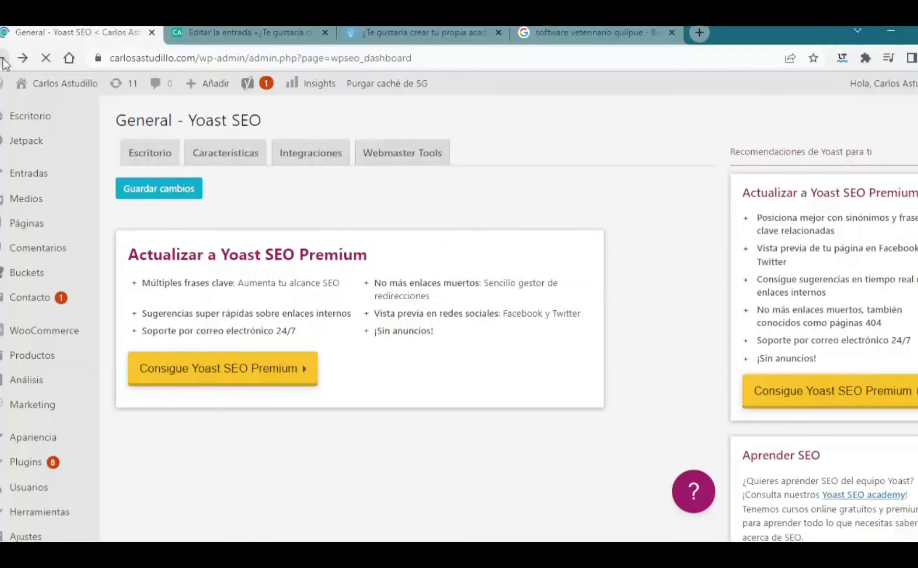
left_click(4, 57)
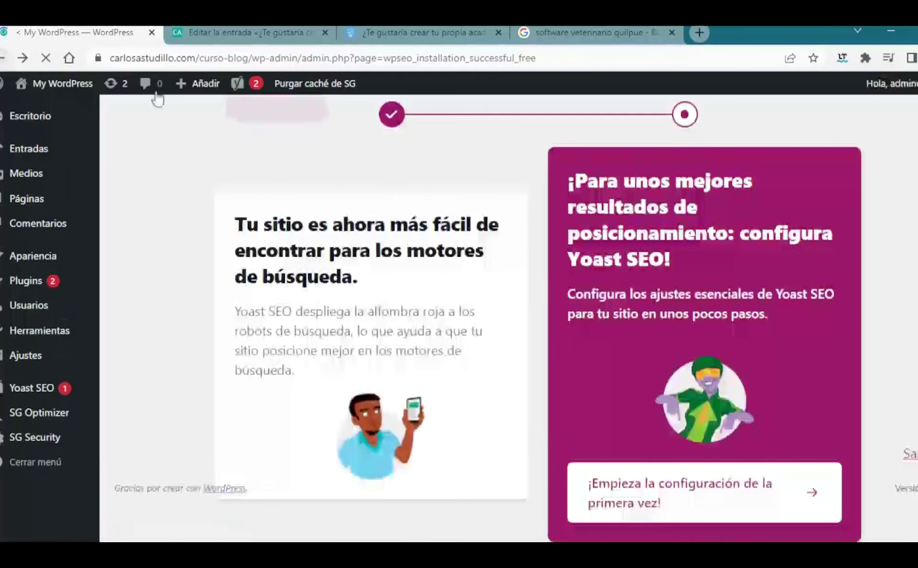
Open the most recently modified "Titulo del post" draft in the course blog and examine its Yoast SEO keyphrase, Google preview and SEO title fields.
left_click(47, 152)
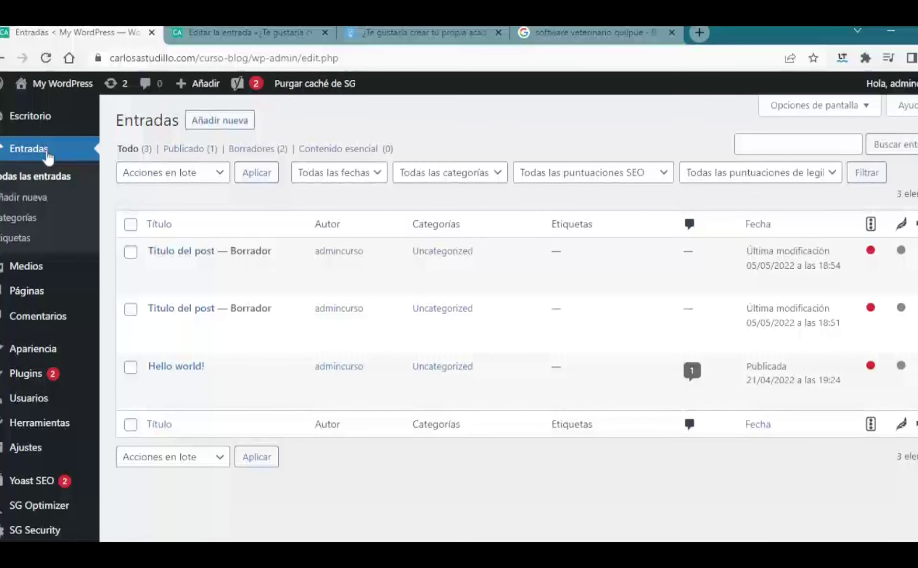
left_click(174, 257)
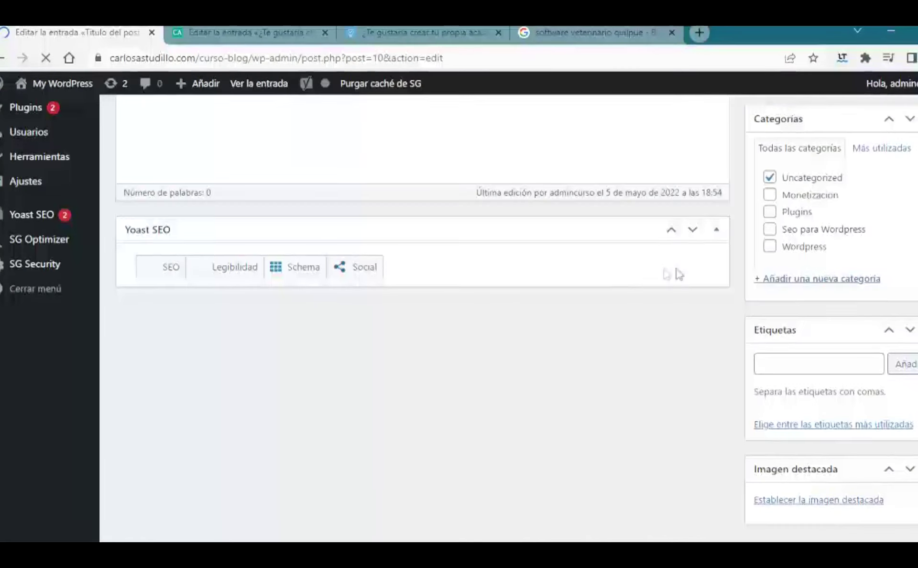
scroll(655, 325, "down", 5)
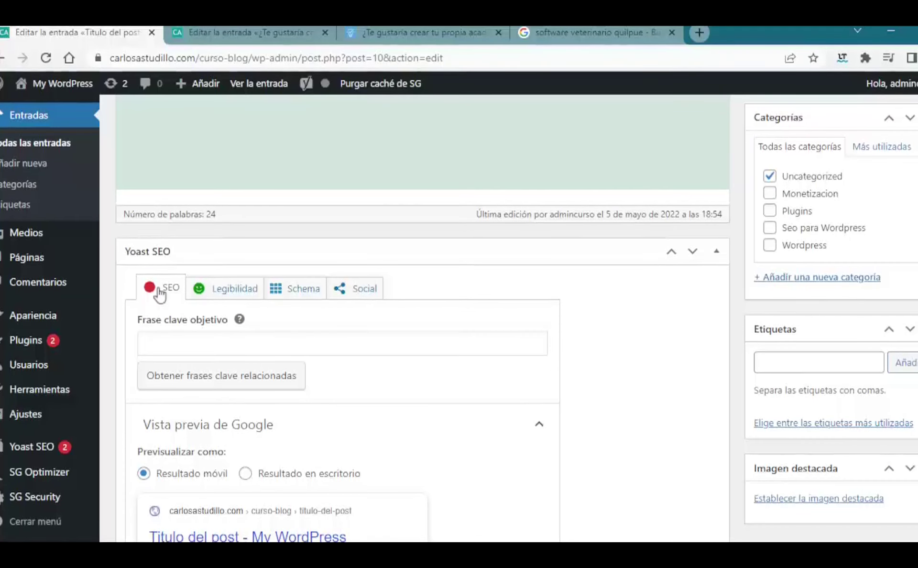
scroll(359, 342, "down", 1)
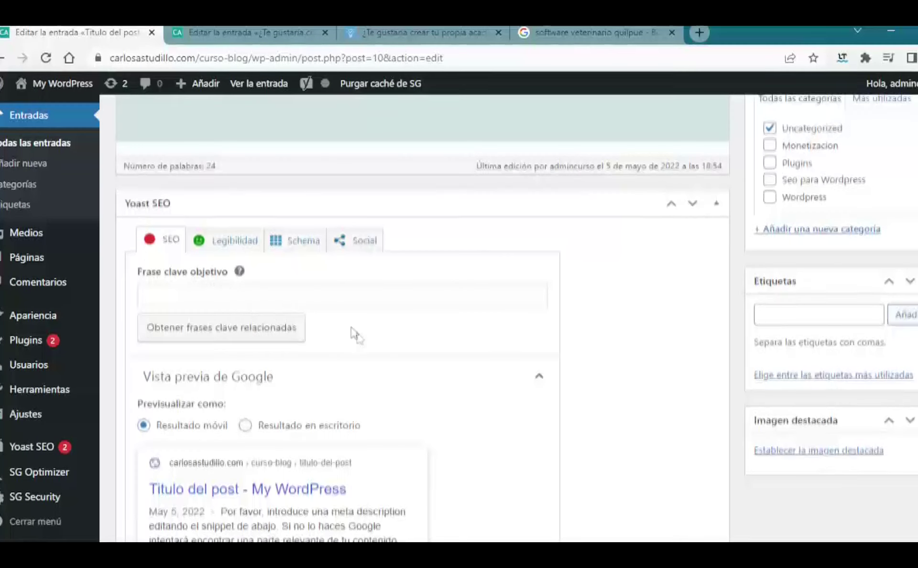
scroll(341, 277, "down", 3)
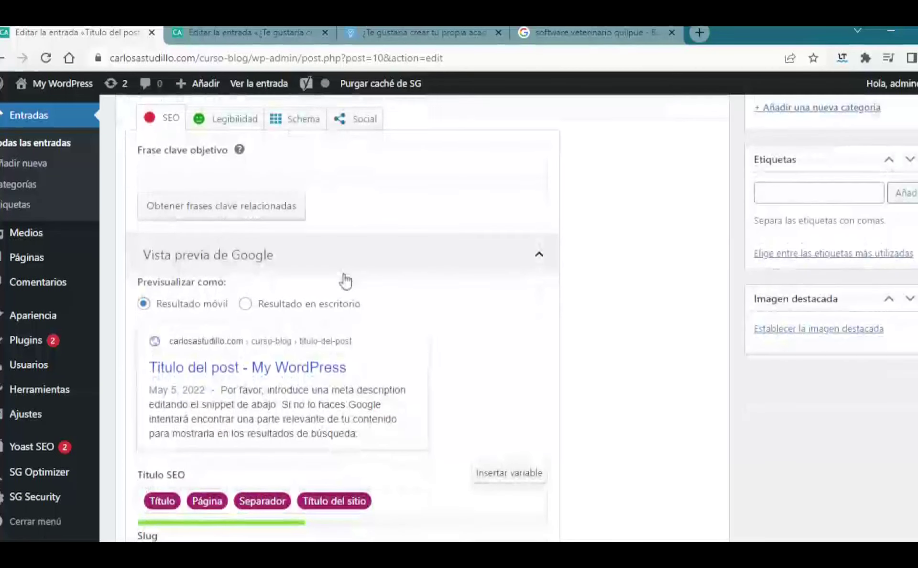
scroll(342, 274, "up", 3)
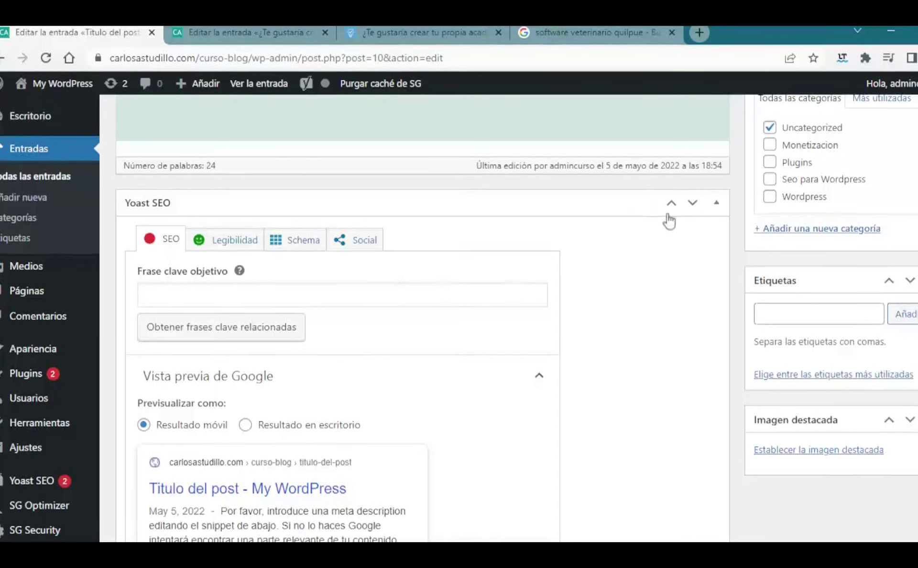
left_click(716, 204)
left_click(715, 211)
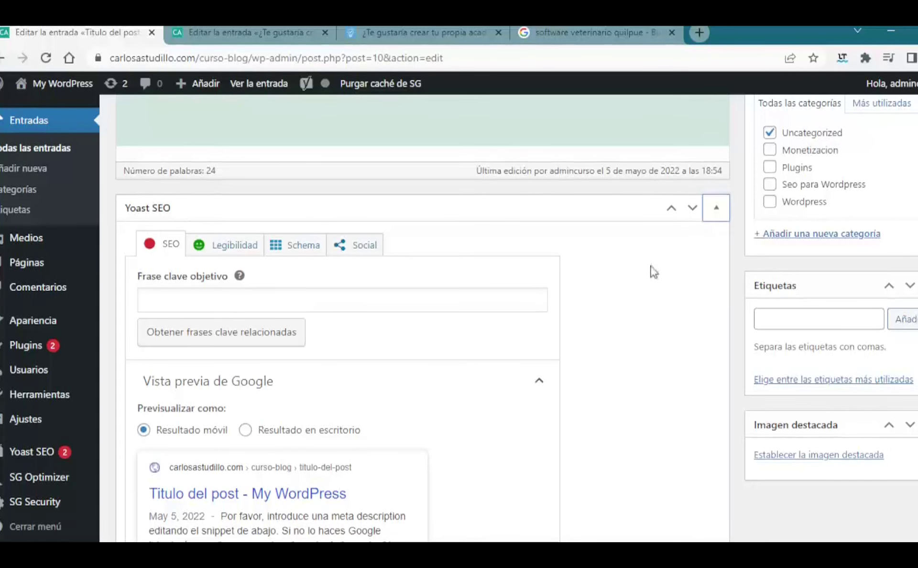
scroll(651, 267, "down", 3)
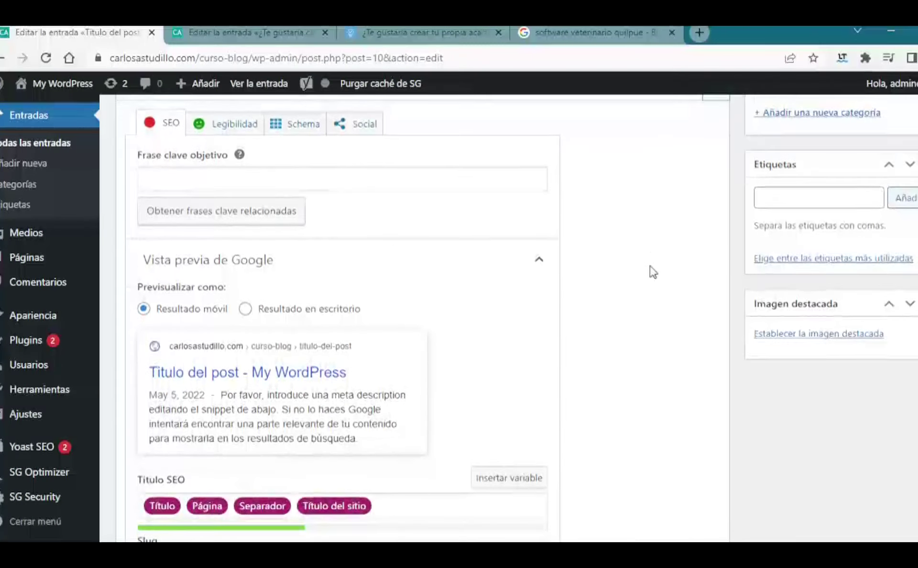
scroll(654, 272, "down", 3)
left_click(407, 361)
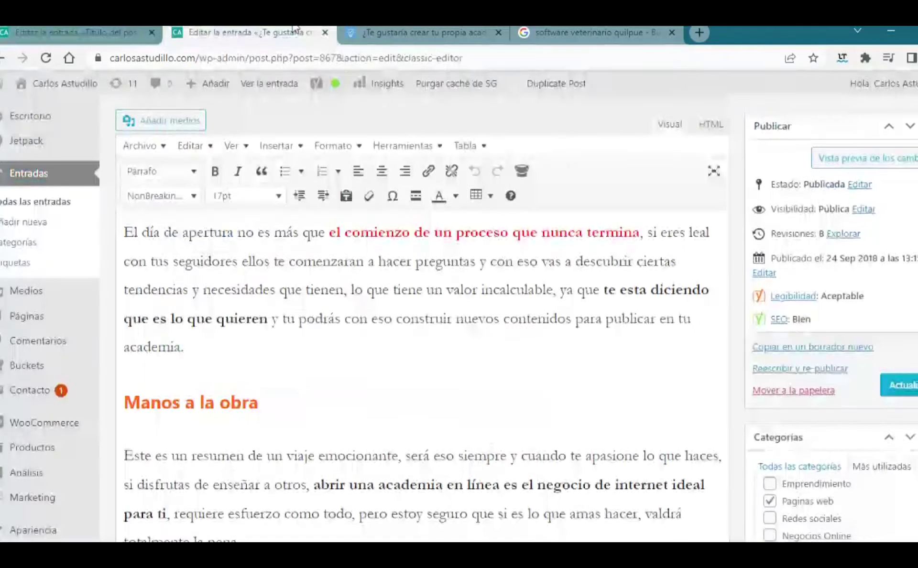
Switch to the published academy post and append "asdsad" to the title text in its Yoast SEO title field.
left_click(244, 32)
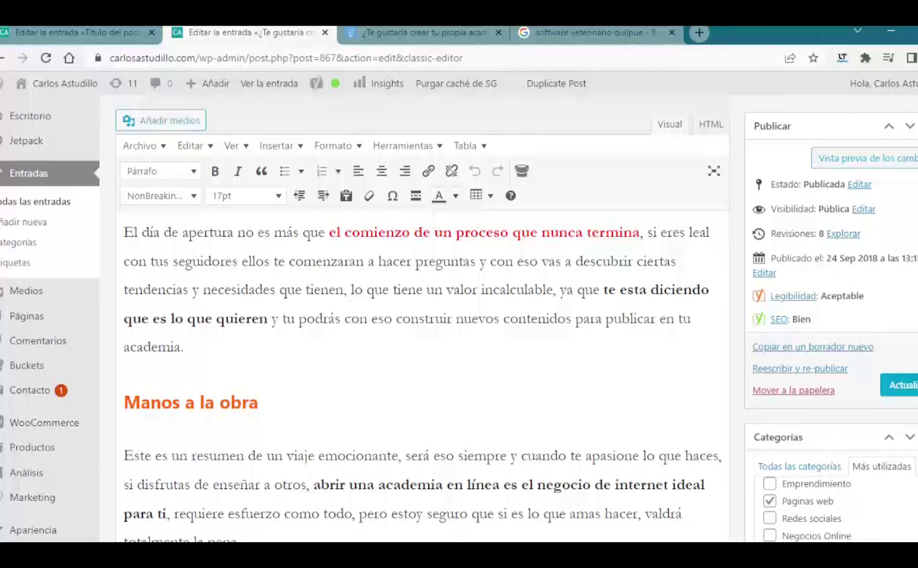
scroll(852, 293, "down", 15)
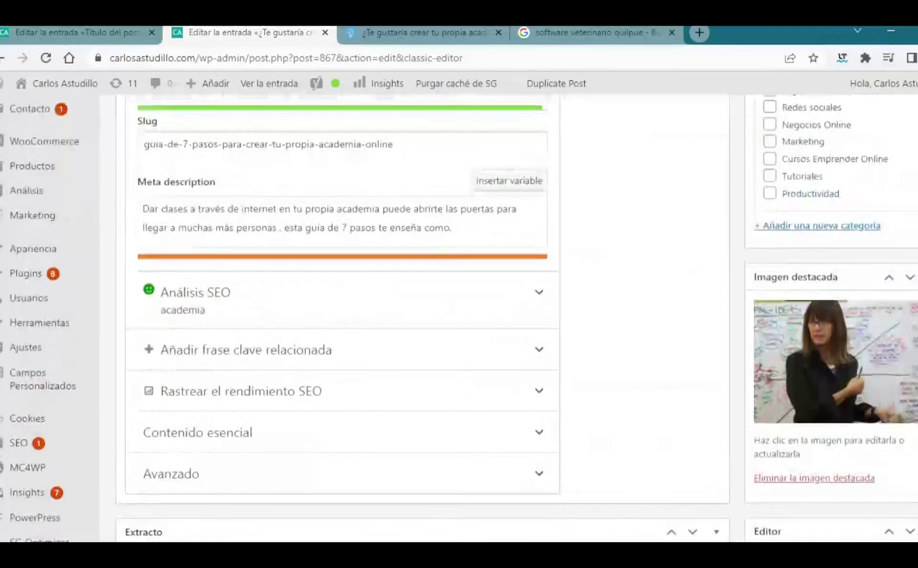
scroll(330, 407, "up", 10)
scroll(330, 408, "down", 3)
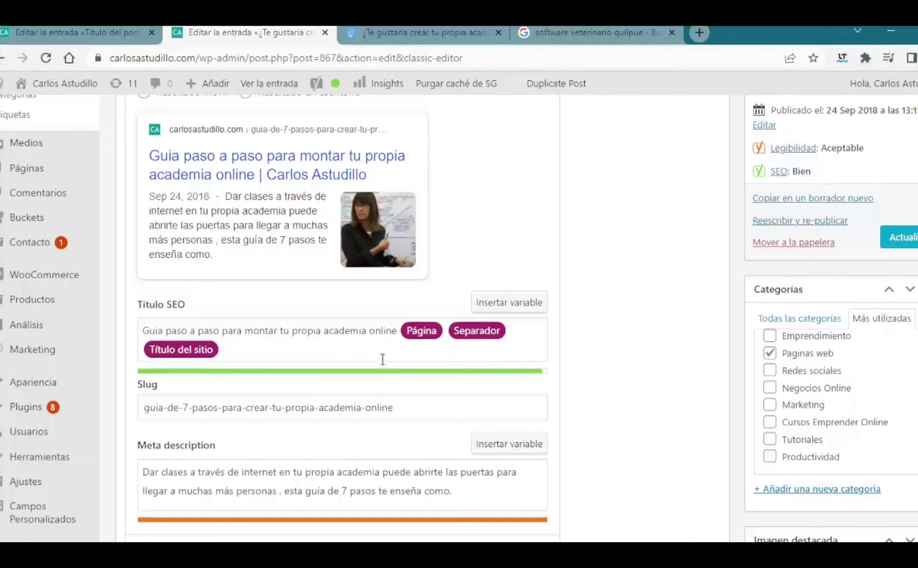
left_click(393, 336)
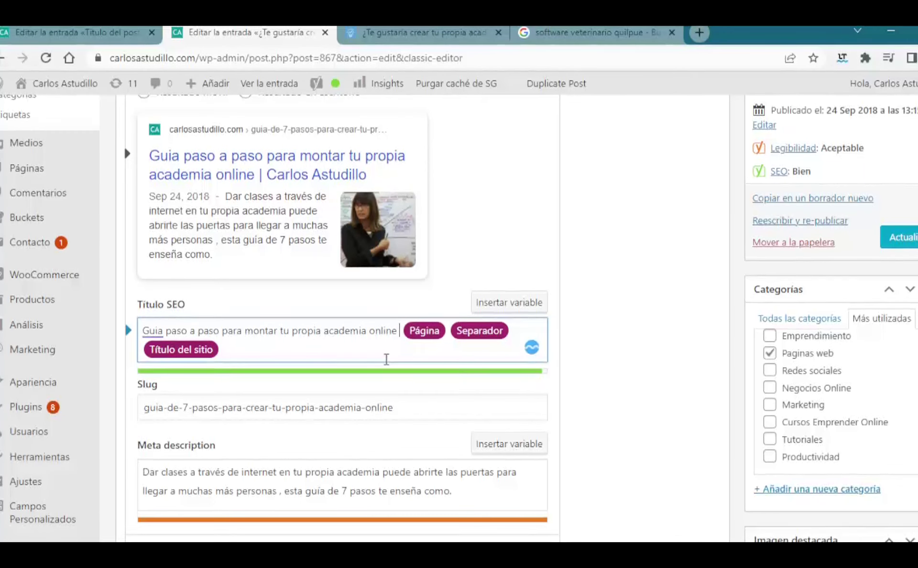
type("asdsad")
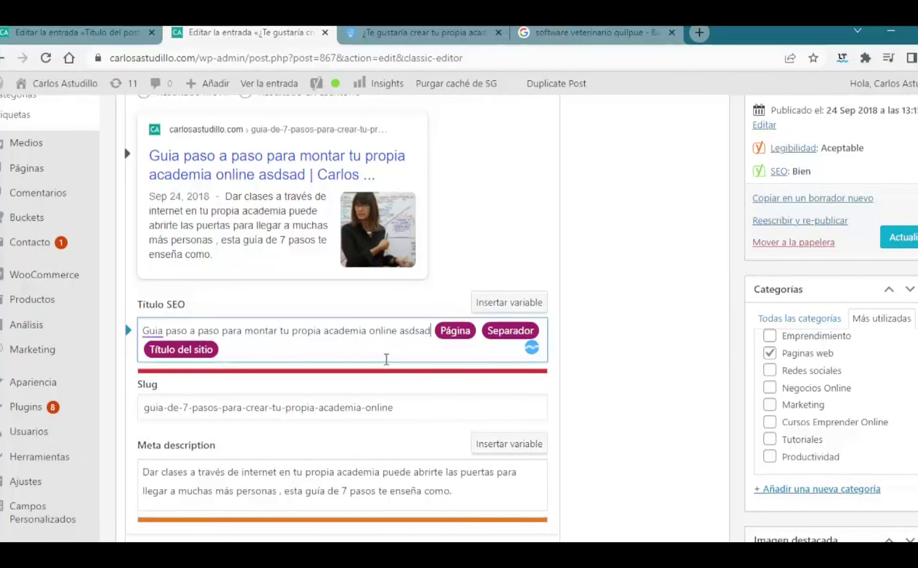
Remove the appended "asdsad" text from the SEO title and select the whole slug text.
key("BackSpace")
key("BackSpace")
key("BackSpace")
key("BackSpace")
key("BackSpace")
key("BackSpace")
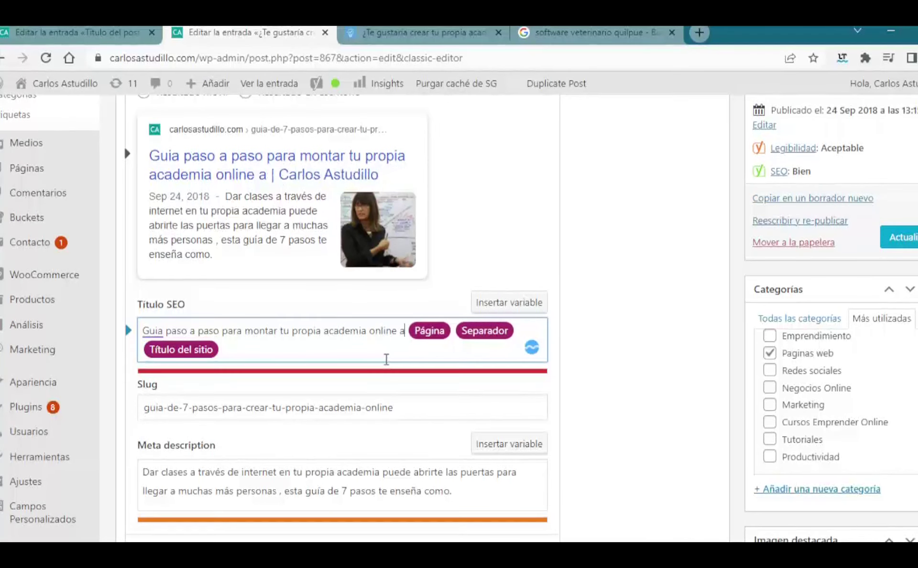
scroll(387, 359, "down", 1)
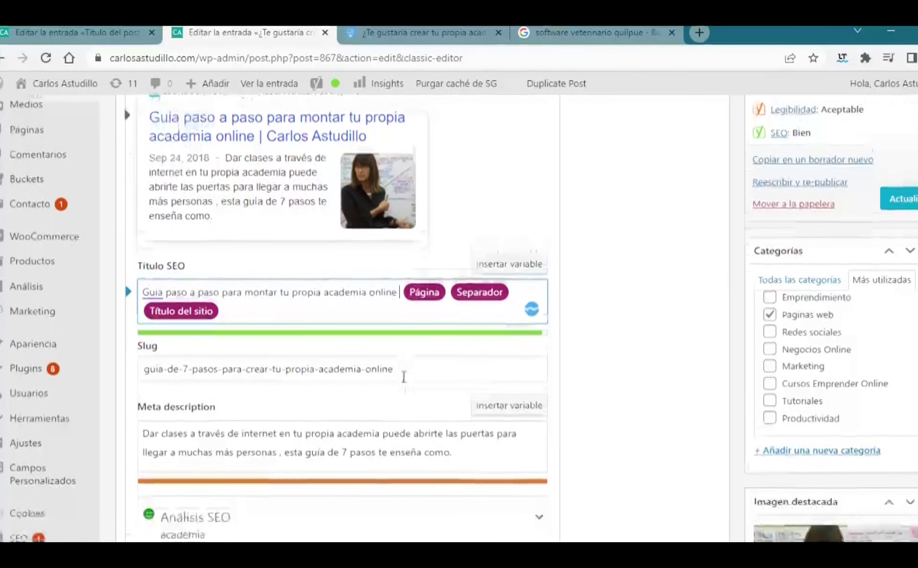
left_click_drag(444, 354, 144, 354)
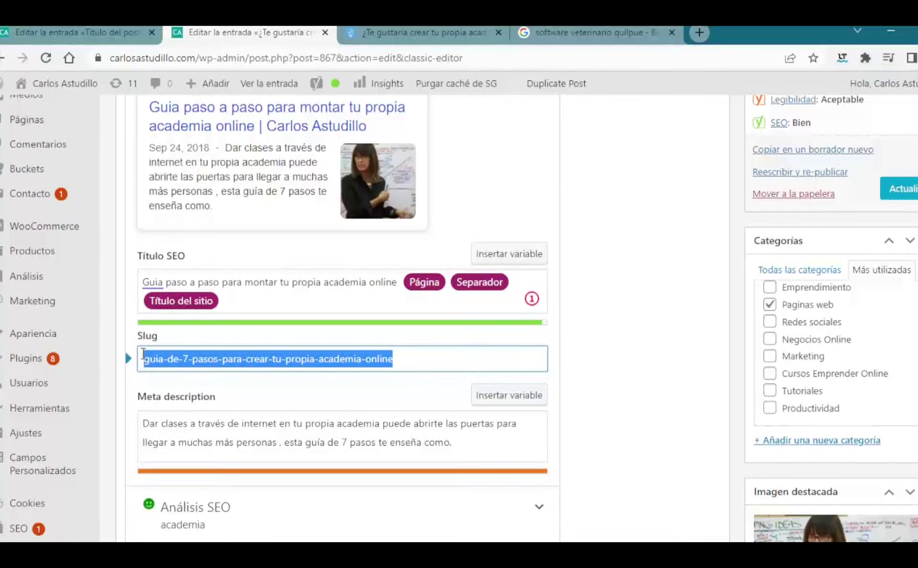
scroll(307, 357, "down", 1)
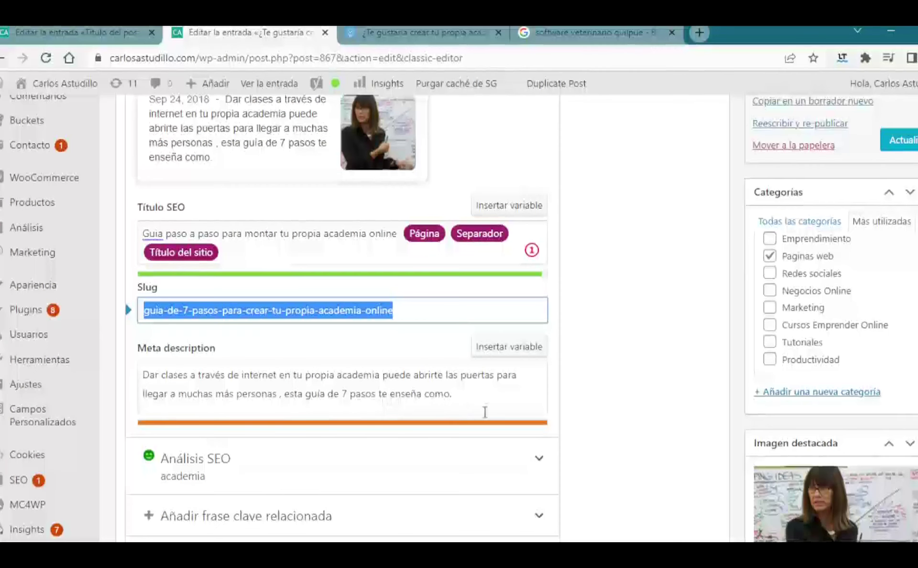
Shorten the meta description by deleting its final words "te enseña como." so it ends with "esta guía de 7 pasos".
left_click(488, 390)
key("BackSpace")
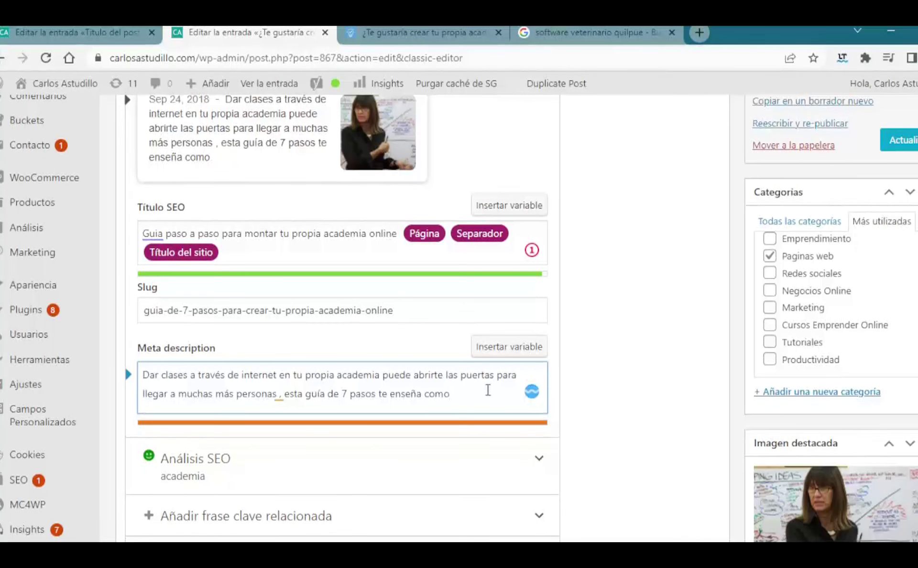
key("BackSpace")
key("BackSpace")
key("BackSpace")
key("BackSpace")
key("BackSpace")
key("BackSpace")
key("BackSpace")
key("BackSpace")
key("BackSpace")
key("BackSpace")
key("BackSpace")
key("BackSpace")
key("BackSpace")
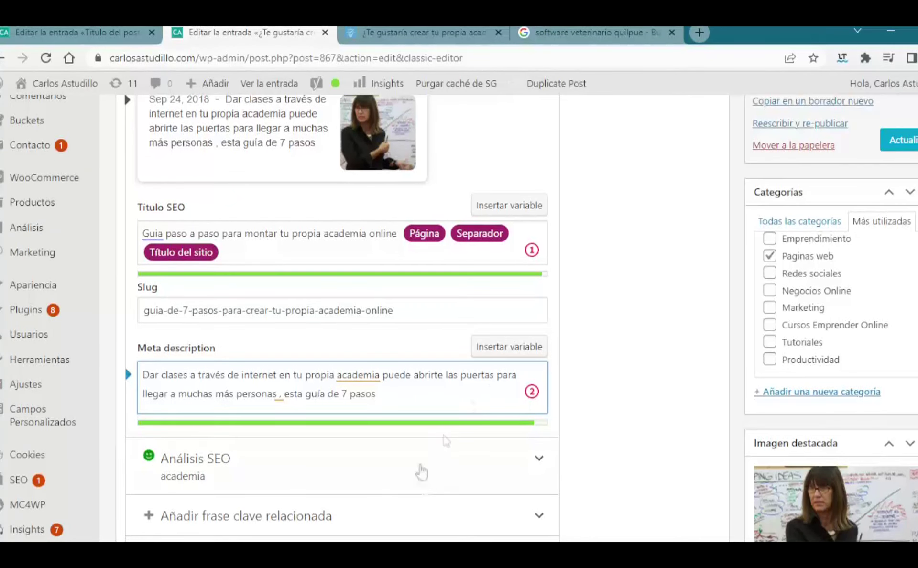
Select the slug text once more, open Yoast's Social settings and examine the Facebook image, title and description.
left_click_drag(404, 311, 139, 311)
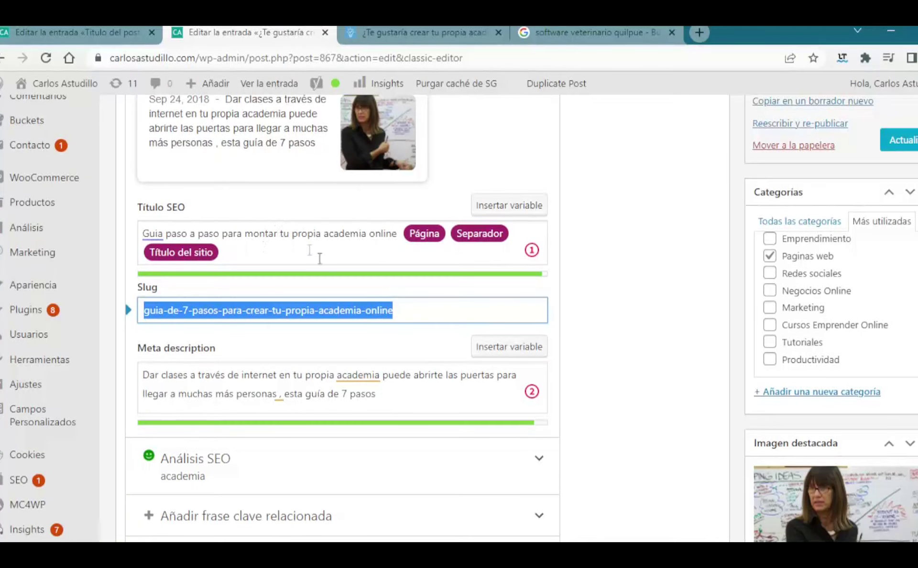
scroll(361, 317, "up", 8)
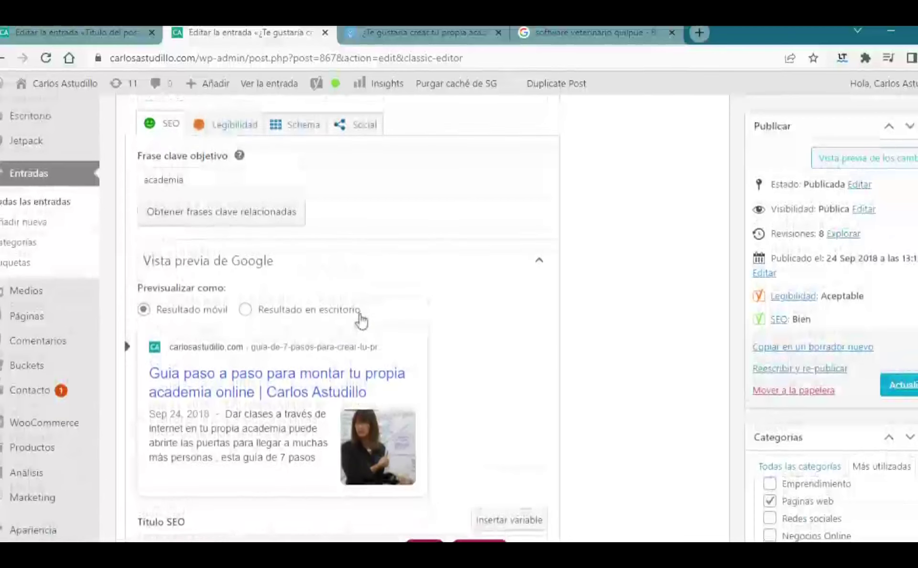
left_click(366, 173)
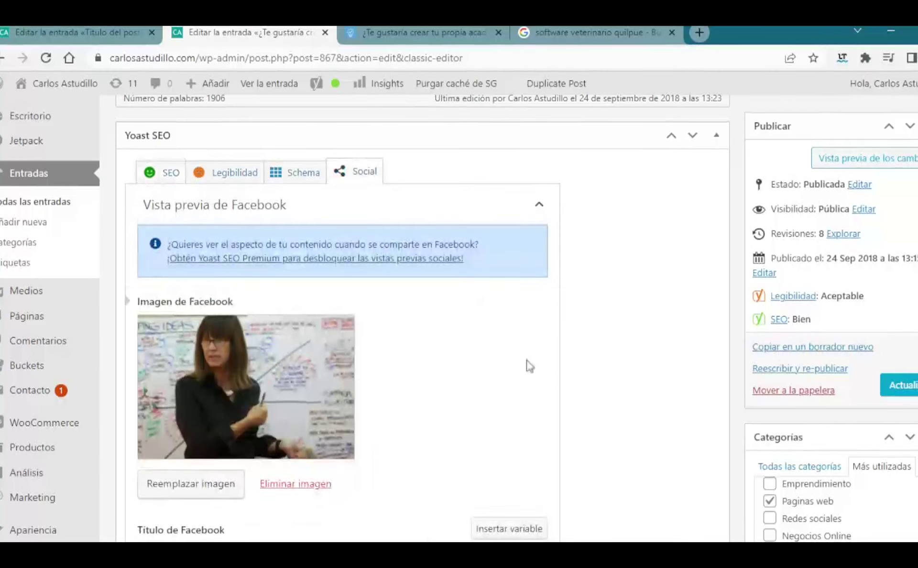
scroll(528, 365, "down", 3)
scroll(526, 357, "down", 1)
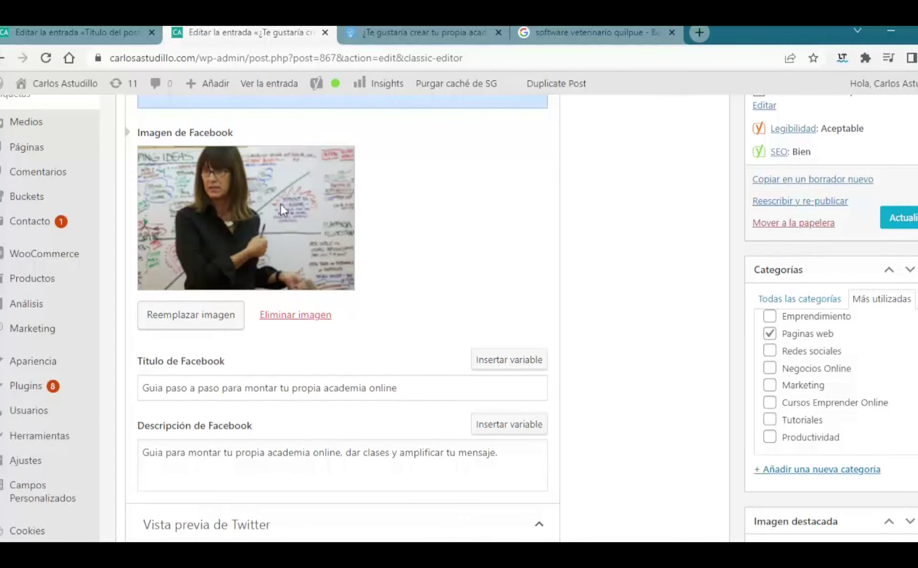
Examine the Twitter preview's image, title and description, and collapse and re-expand the Twitter preview section.
scroll(354, 304, "down", 8)
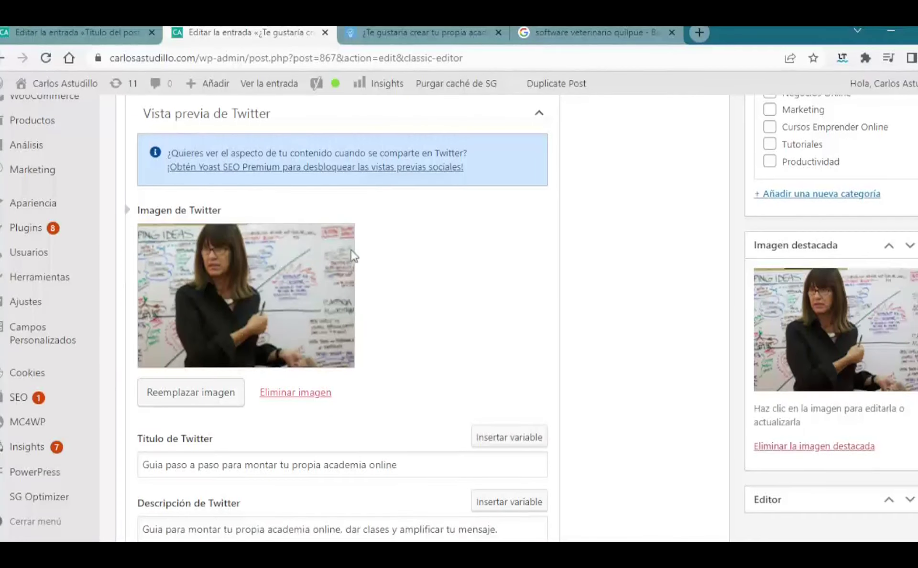
scroll(388, 318, "down", 2)
left_click_drag(392, 367, 146, 356)
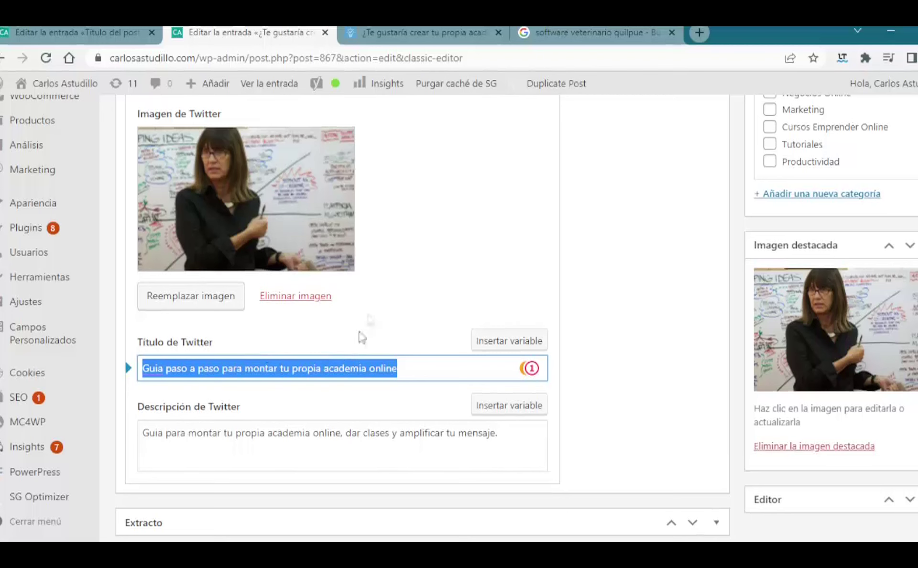
left_click_drag(511, 438, 136, 429)
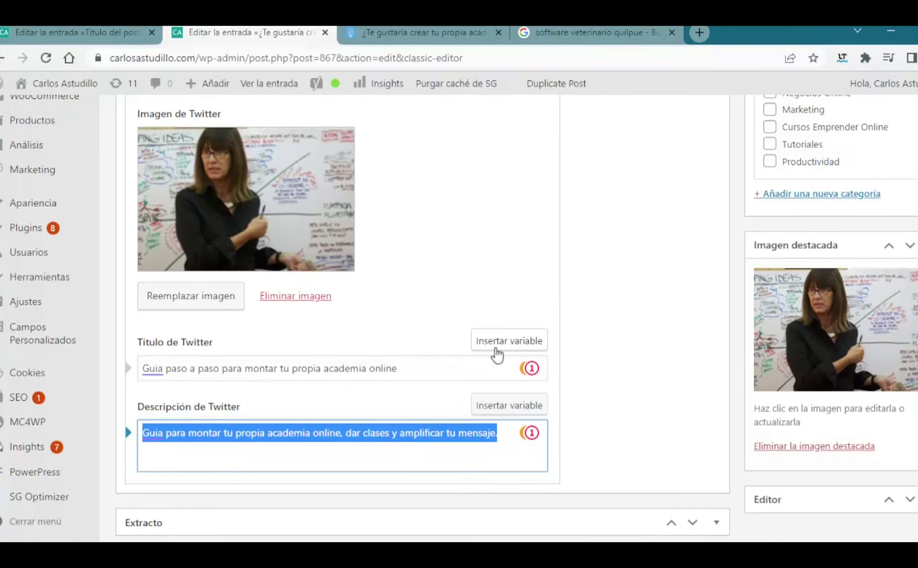
scroll(547, 306, "up", 3)
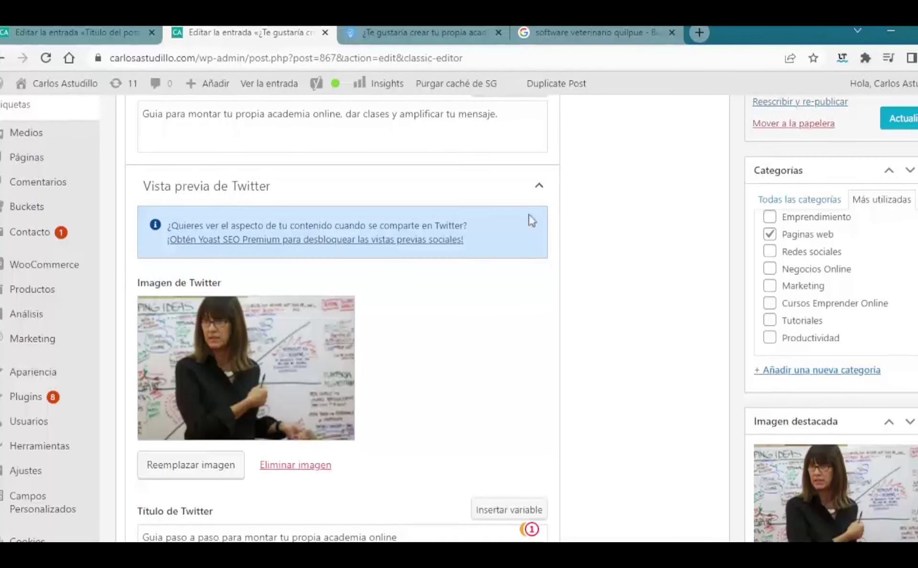
left_click(540, 186)
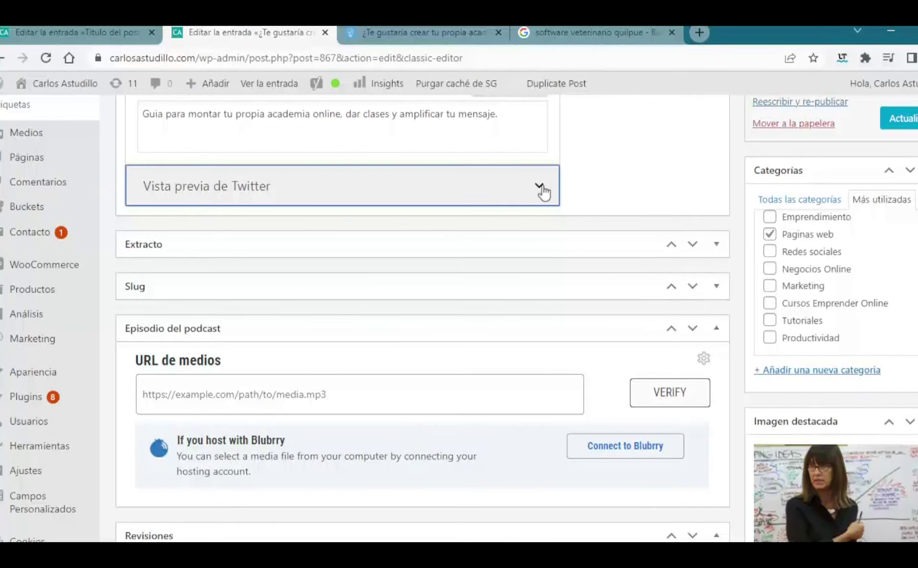
left_click(543, 190)
Return to Yoast's SEO settings, expand the SEO analysis for "academia" and examine its improvement suggestions and good results.
scroll(603, 285, "up", 5)
scroll(610, 292, "up", 6)
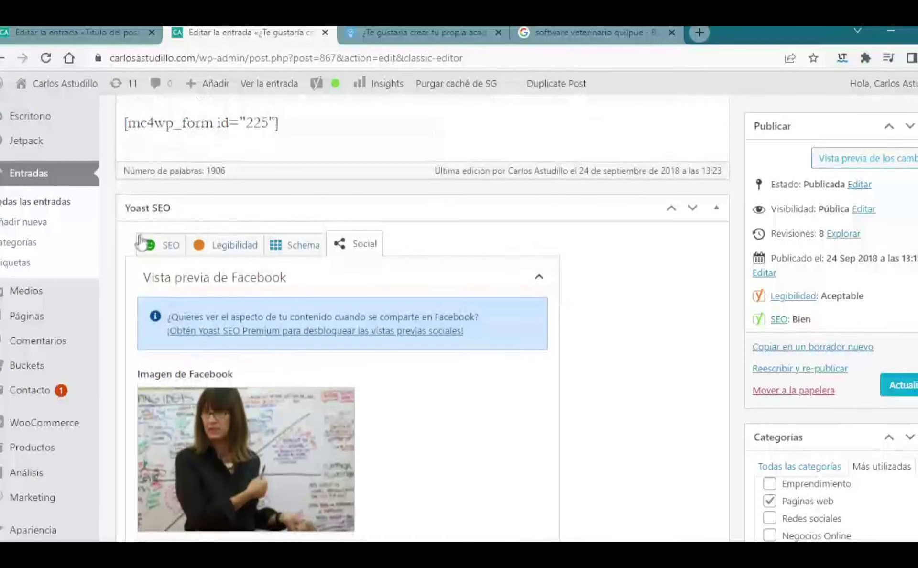
left_click(152, 244)
scroll(406, 328, "down", 6)
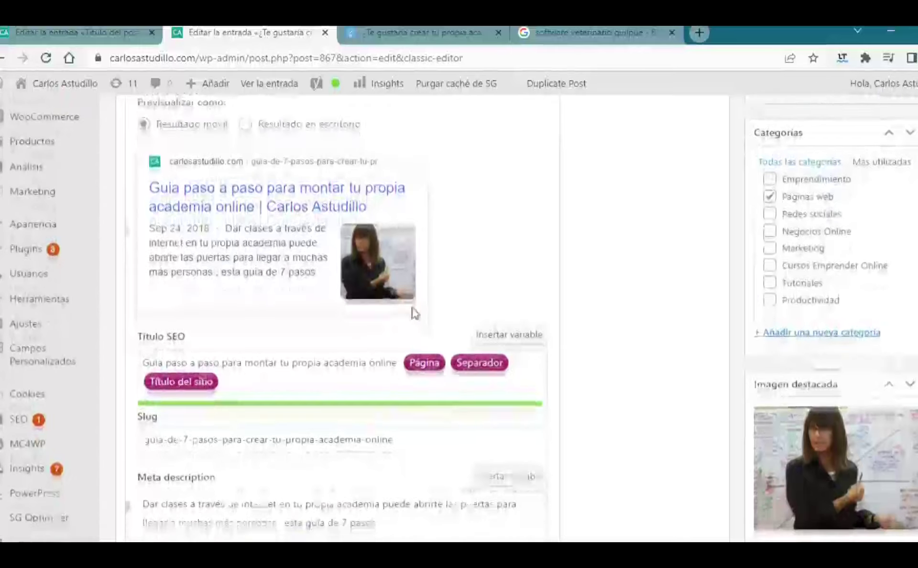
scroll(415, 314, "down", 8)
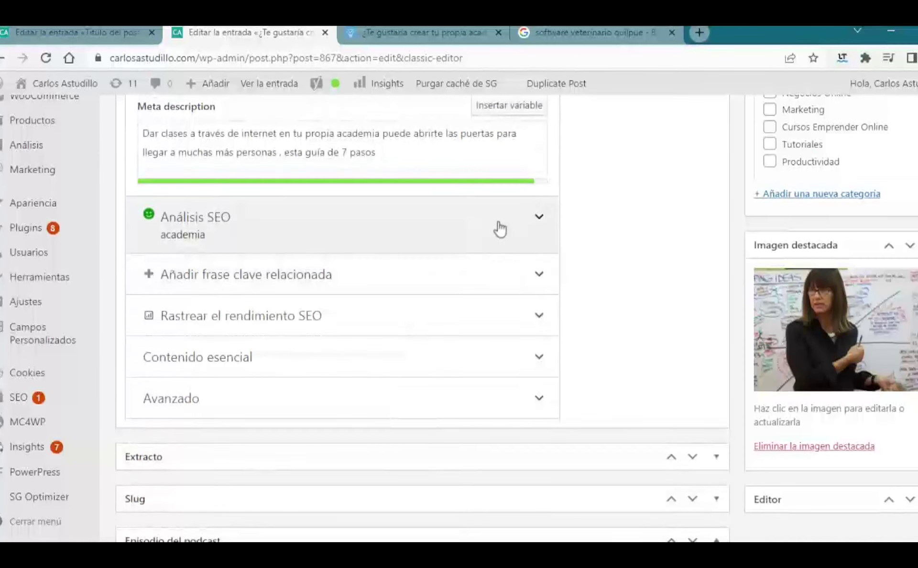
left_click(499, 229)
scroll(444, 286, "down", 5)
scroll(448, 284, "down", 6)
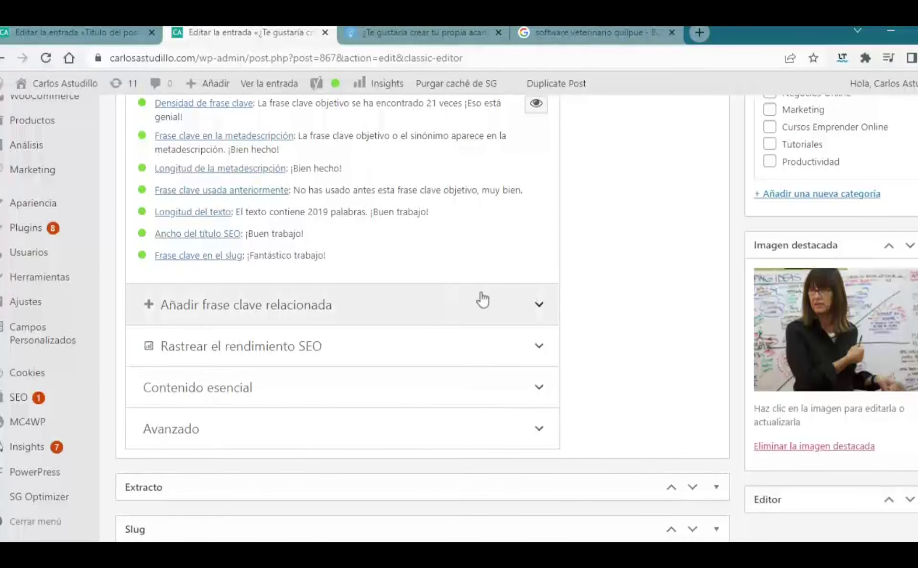
left_click(483, 300)
left_click(484, 301)
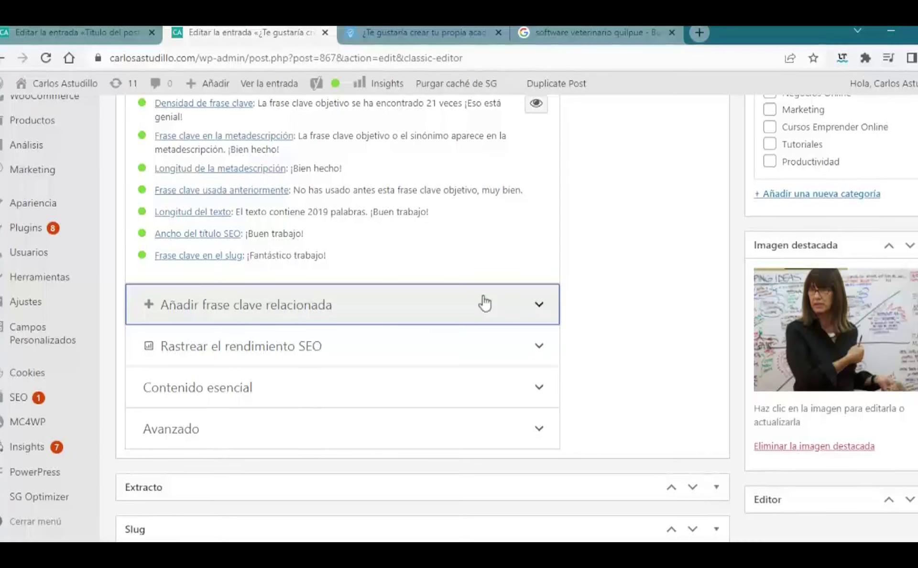
scroll(485, 302, "up", 6)
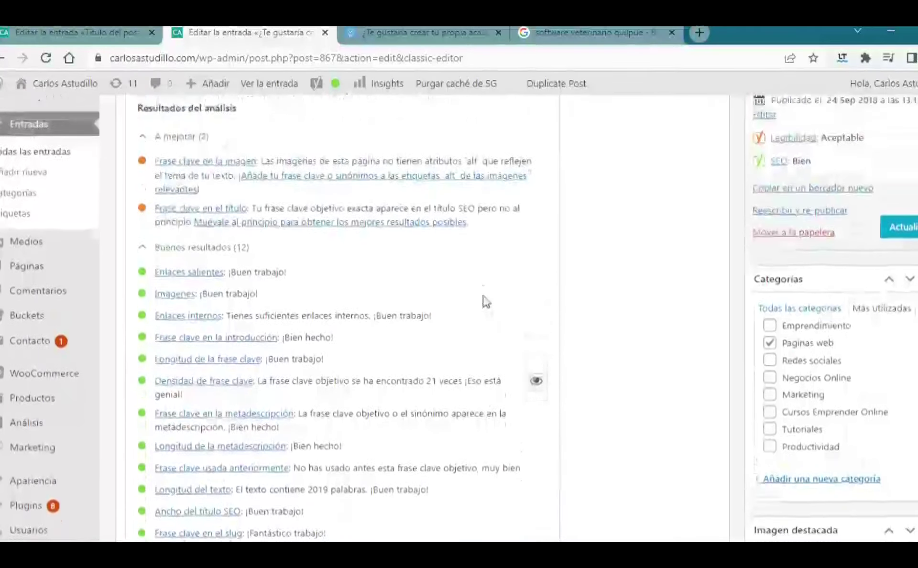
scroll(486, 302, "up", 1)
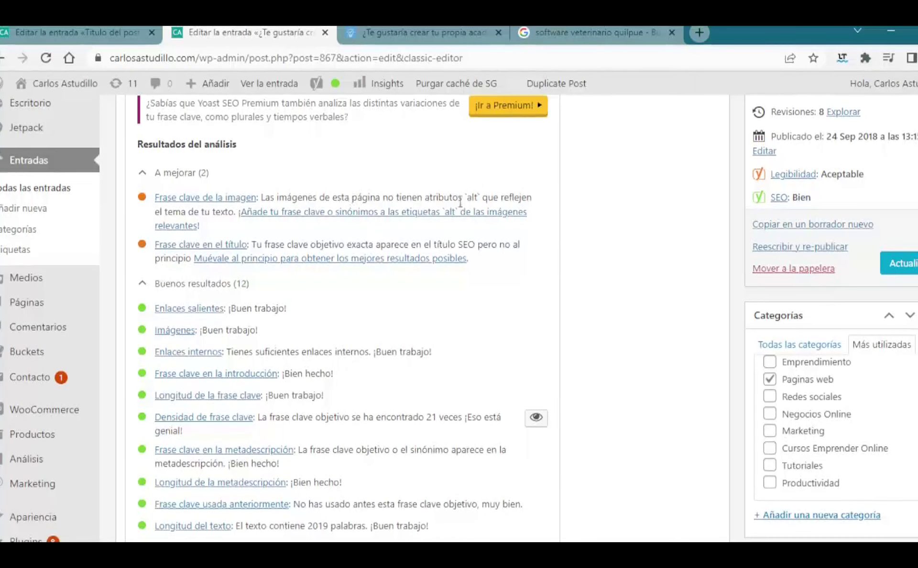
Open the post's featured image in the media library and set its alternative text to "academia online".
scroll(472, 197, "up", 5)
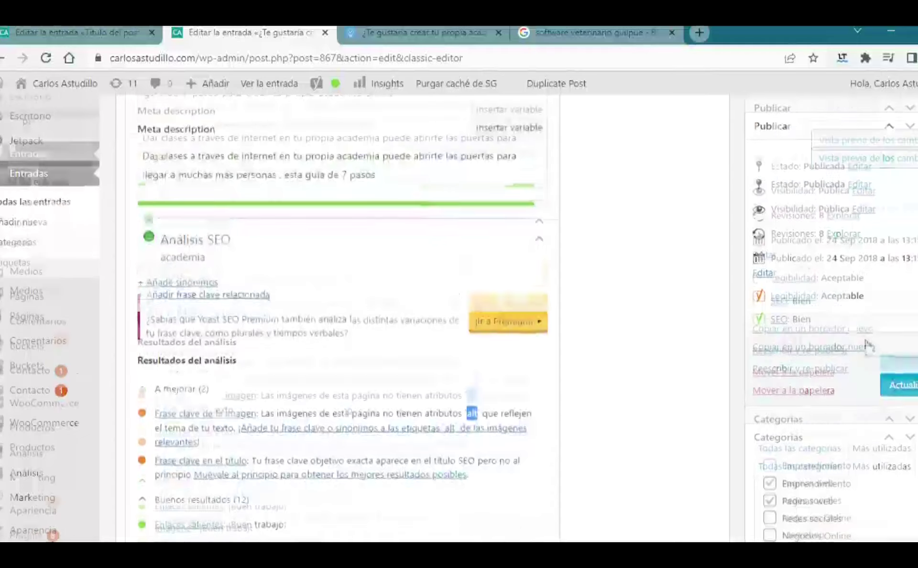
scroll(669, 287, "down", 9)
left_click(875, 378)
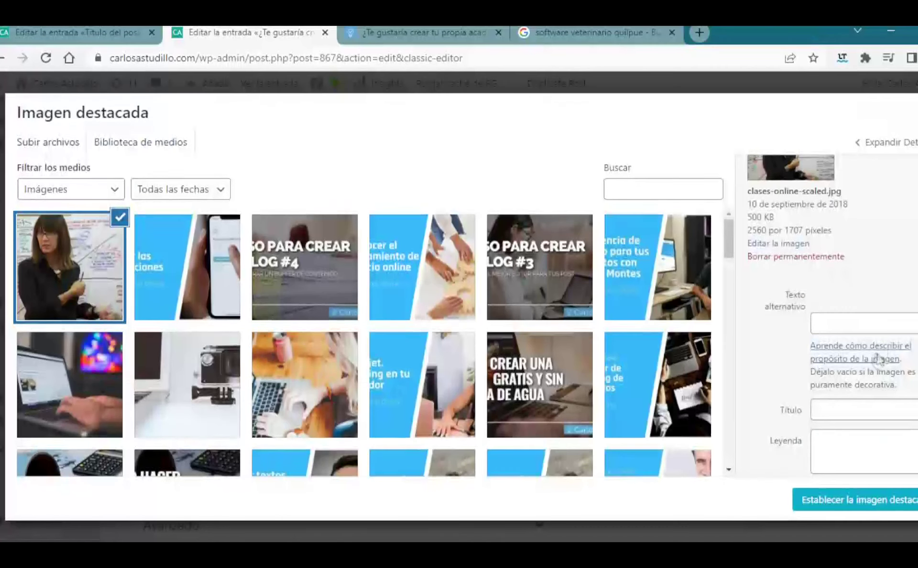
left_click(833, 321)
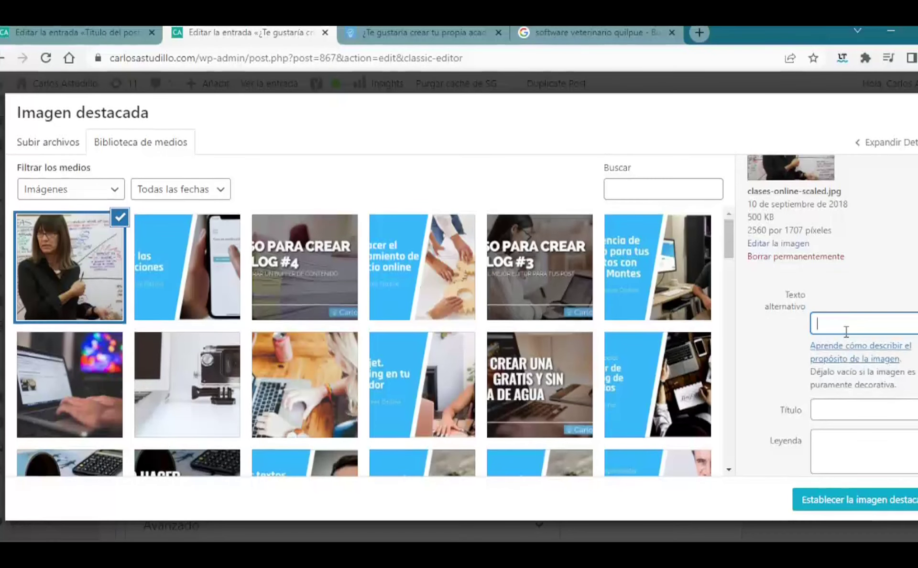
type("a")
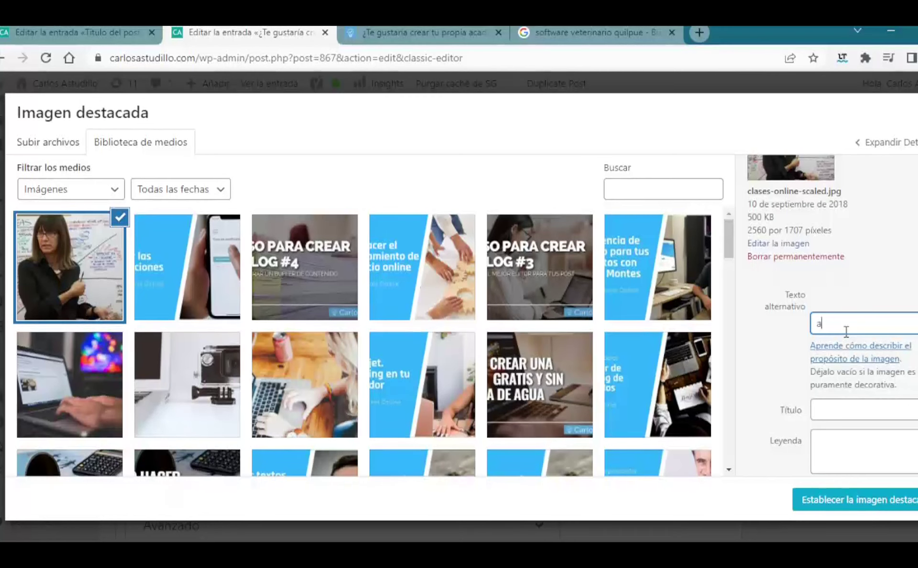
type("cademia")
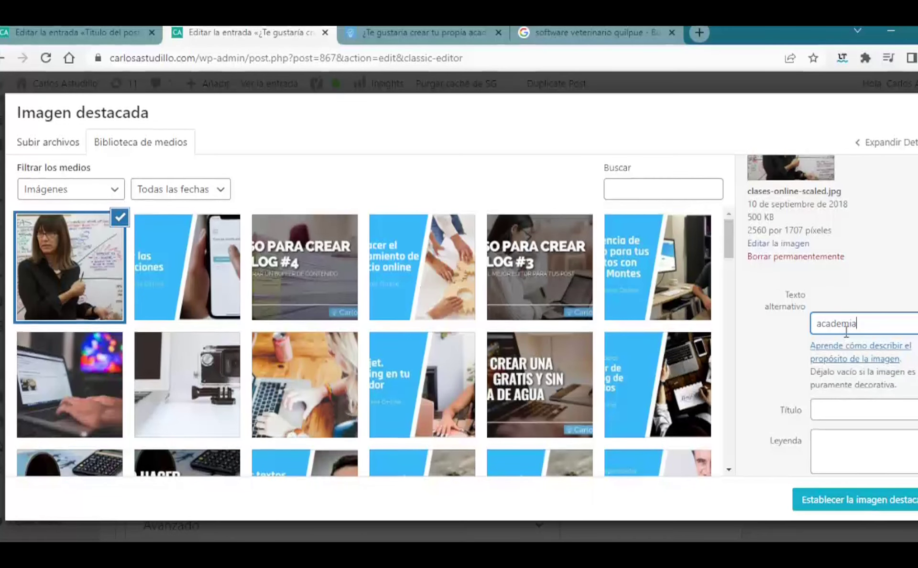
type(" online")
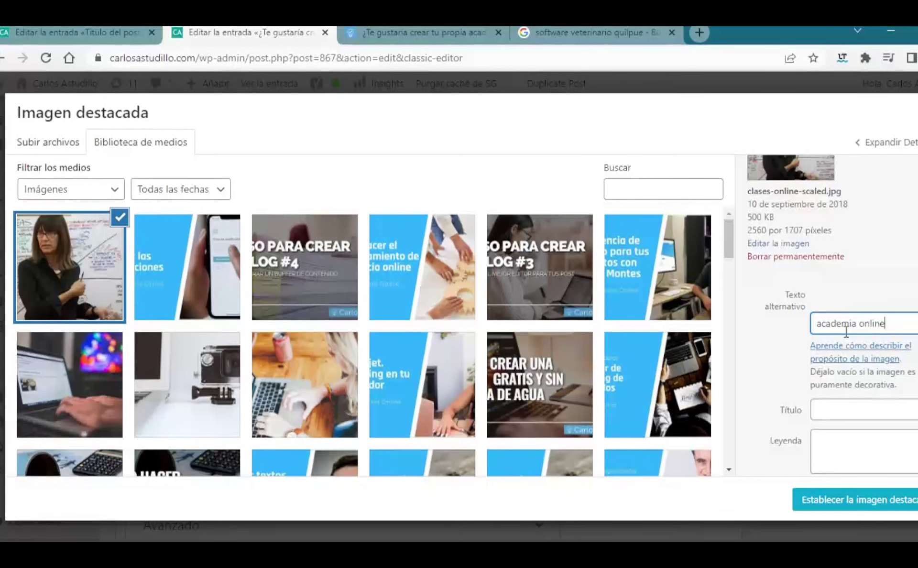
Copy the alternative text "academia online" into the image's title and set clases-online-scaled.jpg as the featured image.
triple_click(887, 325)
key("ctrl+c")
left_click(880, 406)
key("ctrl+v")
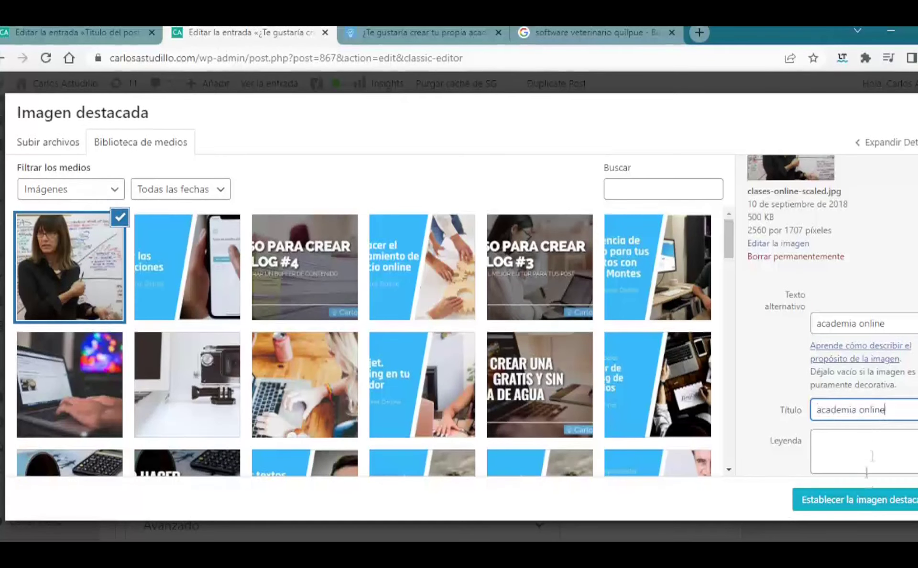
left_click(866, 500)
Review the updated SEO analysis, collapse it, and check the Google preview, meta description and remaining Yoast SEO sections.
scroll(558, 354, "up", 3)
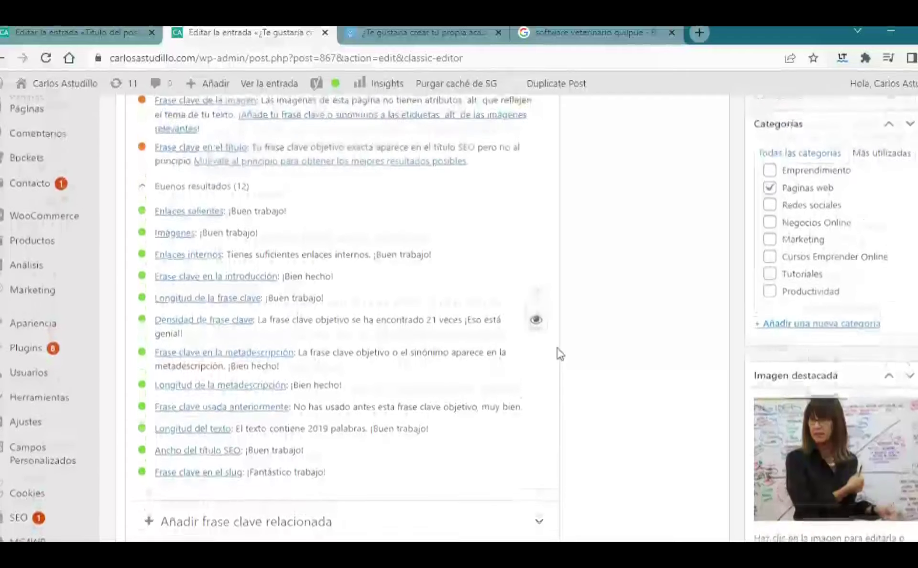
scroll(558, 354, "up", 6)
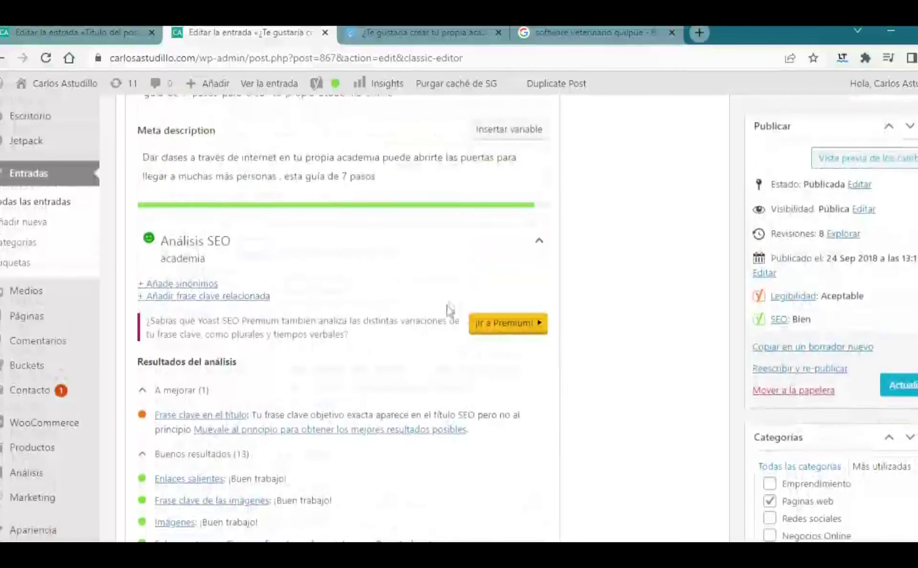
scroll(449, 308, "up", 2)
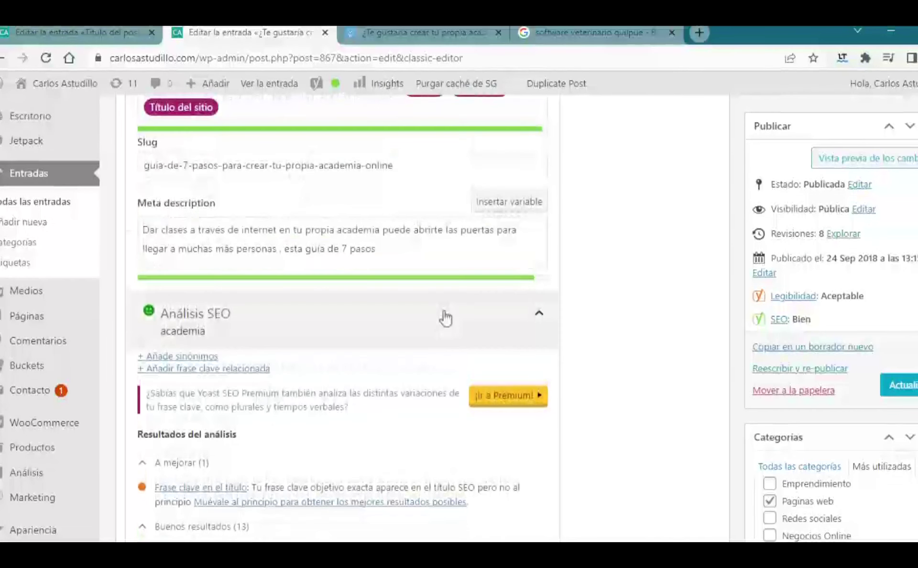
left_click(478, 329)
scroll(567, 333, "up", 4)
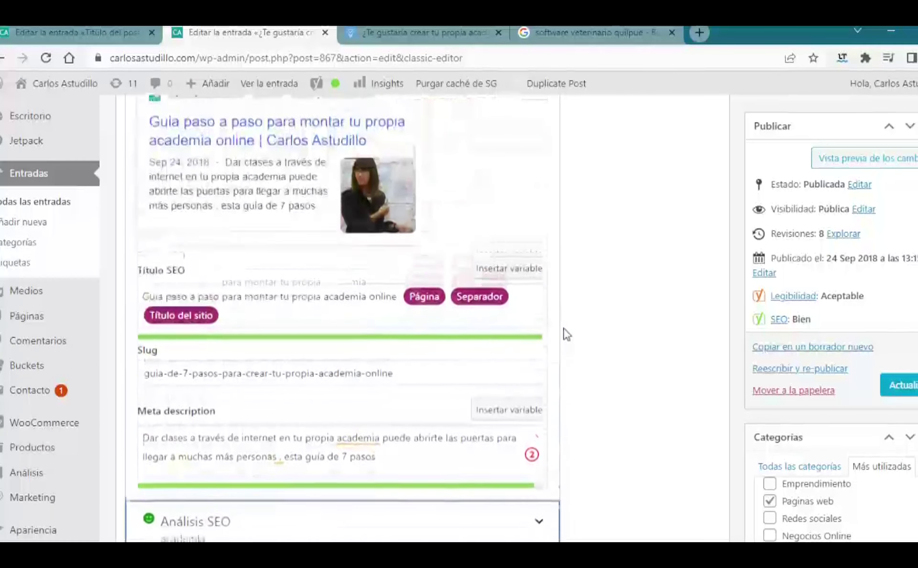
scroll(566, 334, "up", 1)
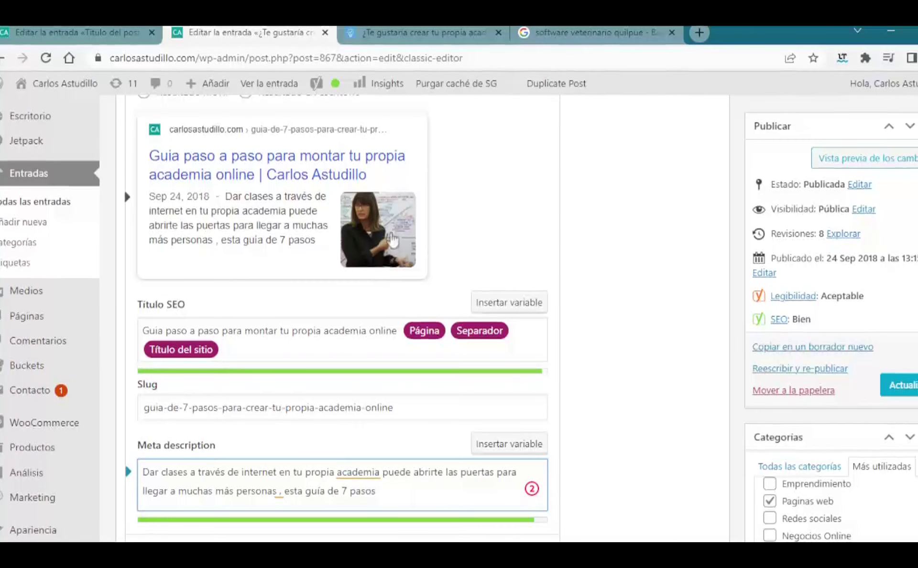
scroll(521, 286, "down", 5)
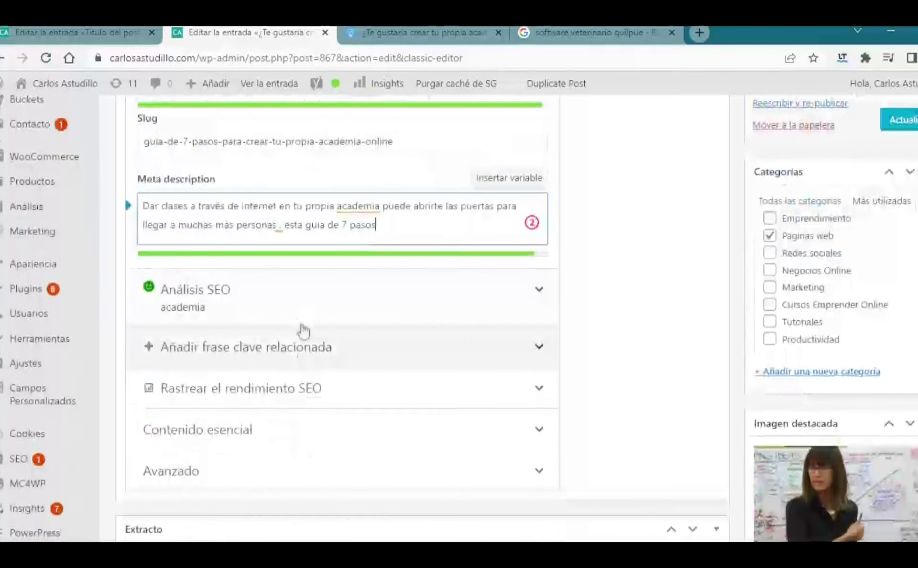
Expand the SEO analysis for "academia" and review its improvement suggestions and good results.
left_click(313, 290)
scroll(317, 306, "down", 4)
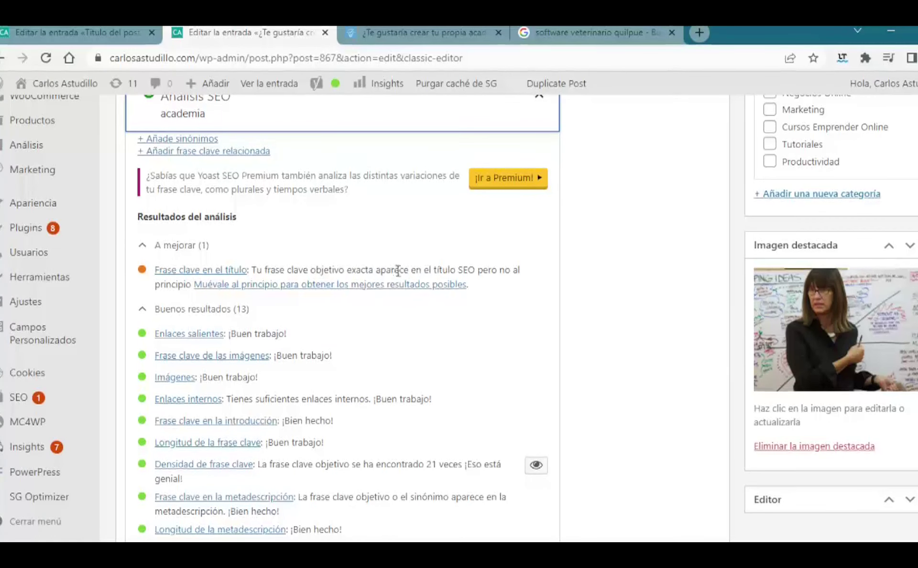
scroll(596, 299, "up", 10)
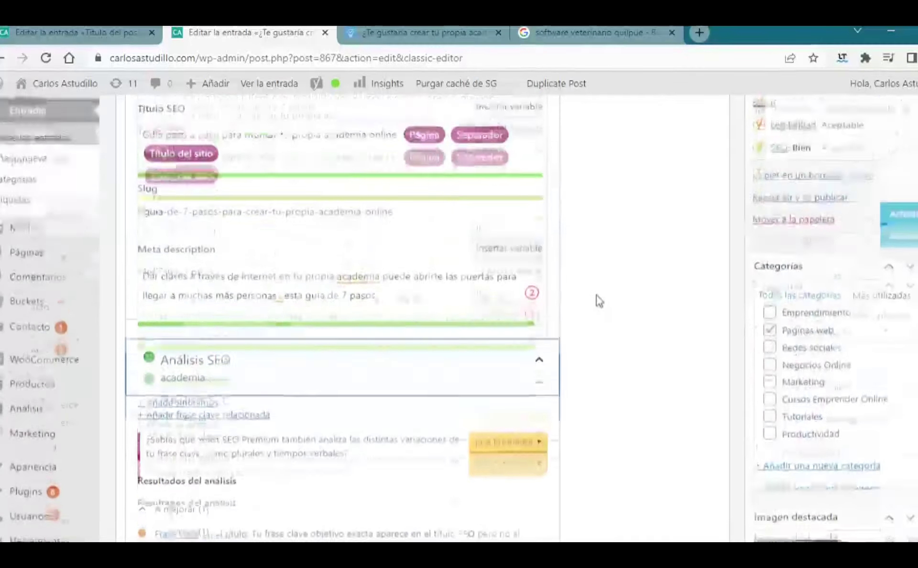
Replace the post's focus keyphrase in Yoast SEO with "Guia Academia Online".
scroll(598, 301, "up", 6)
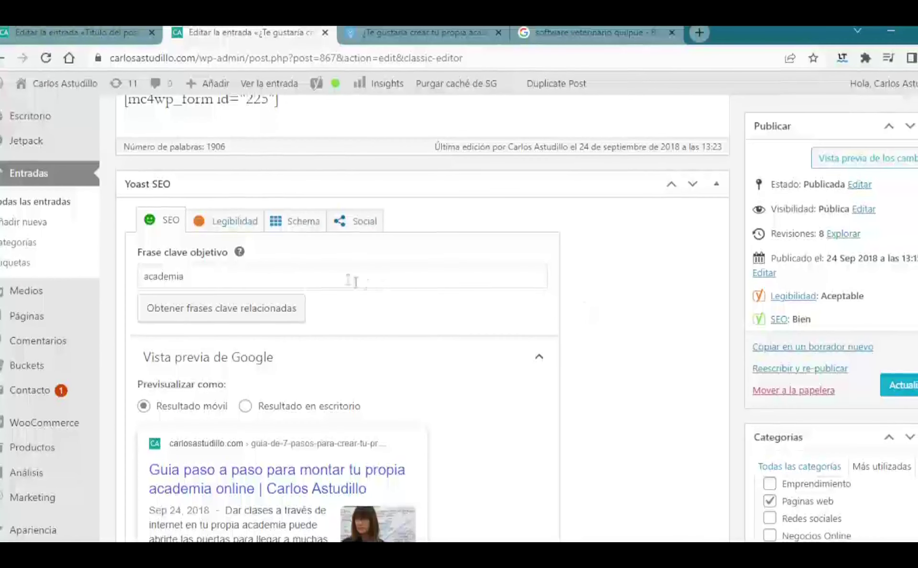
left_click_drag(248, 286, 140, 275)
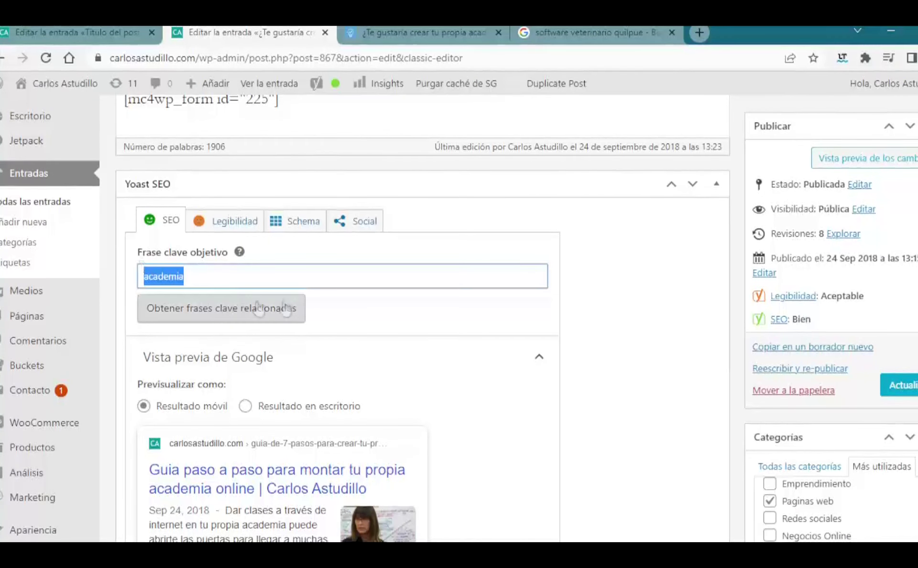
type("Guia")
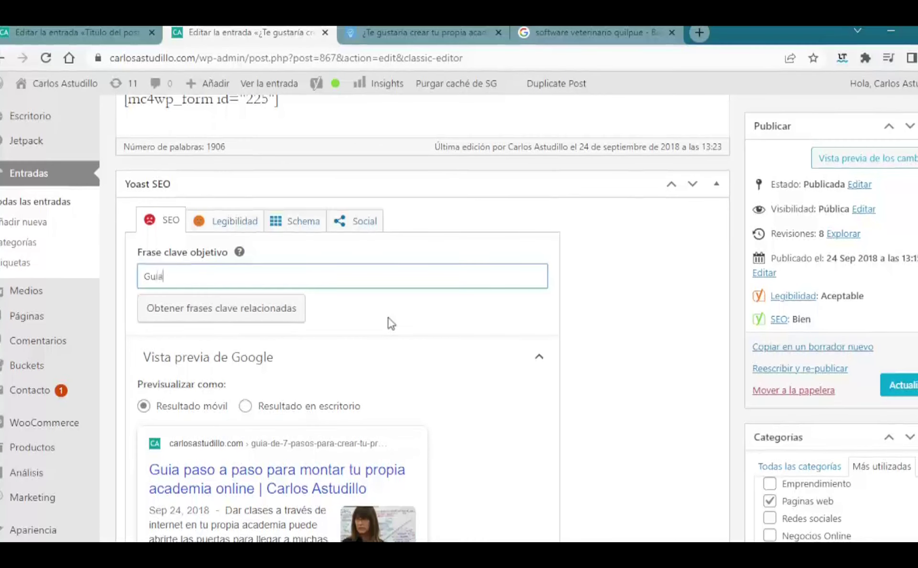
type(" Academia On")
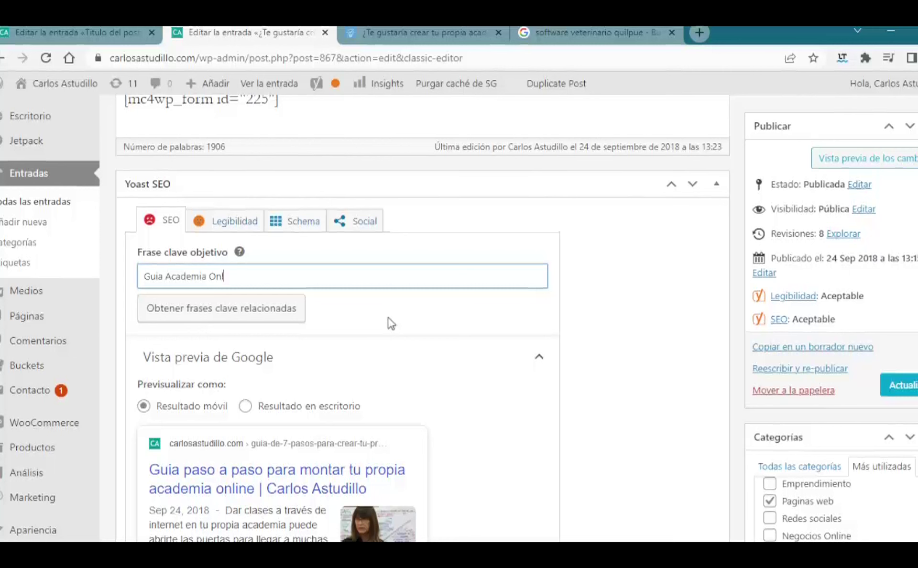
type("line")
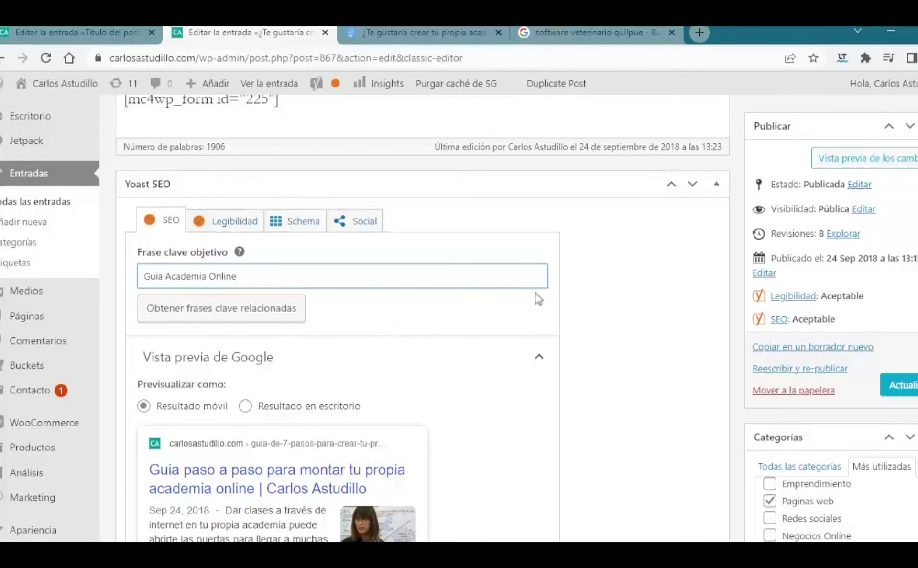
Remove the first word from the focus keyphrase so that it reads "Academia Online".
scroll(612, 309, "down", 1)
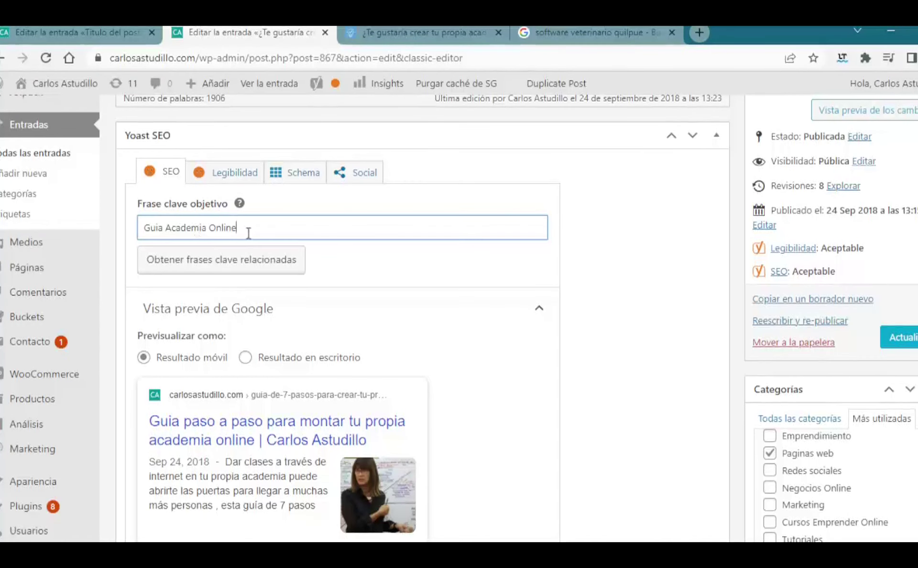
left_click_drag(248, 232, 121, 229)
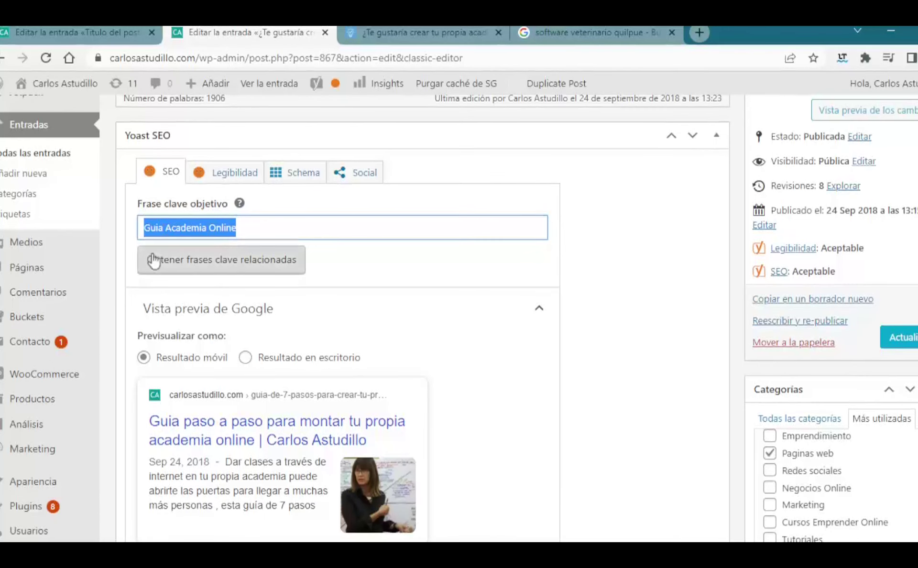
key("End")
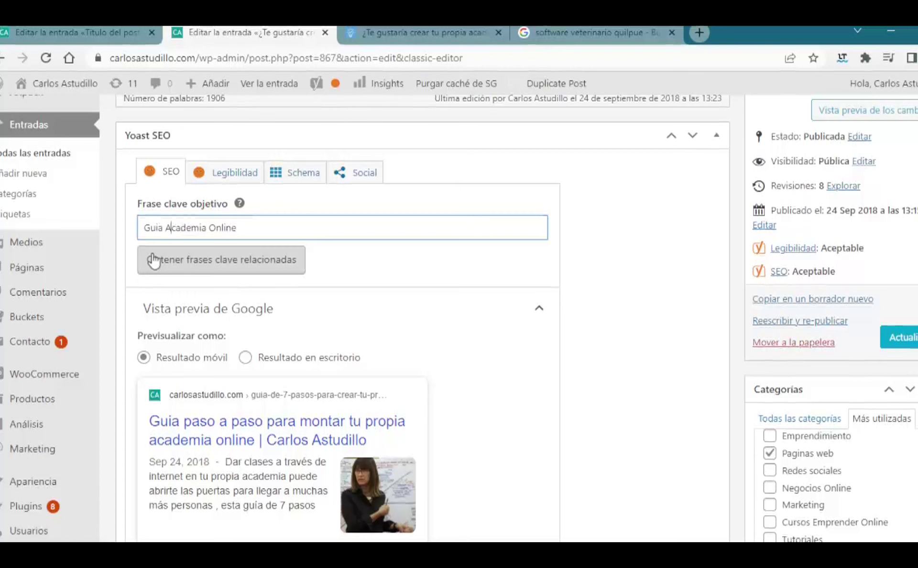
key("shift+Home")
key("BackSpace")
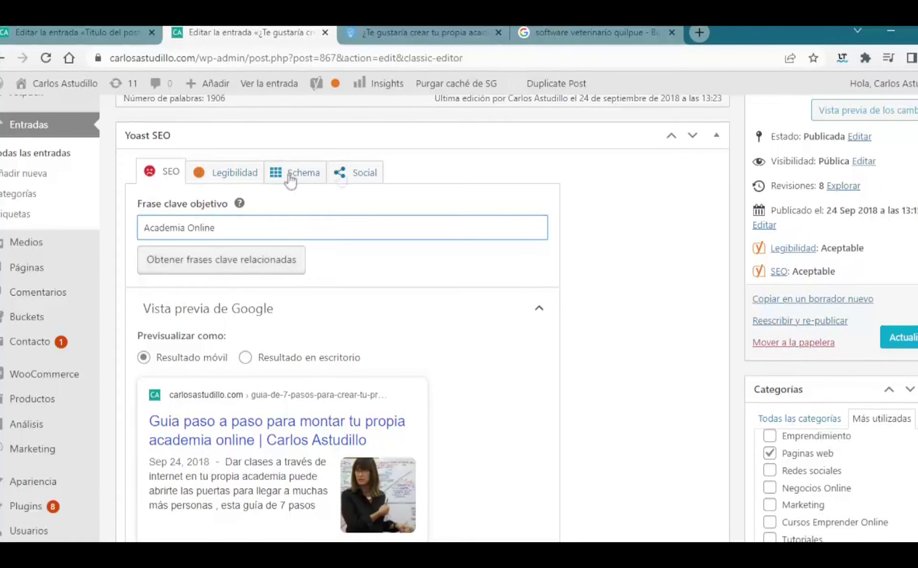
left_click(456, 197)
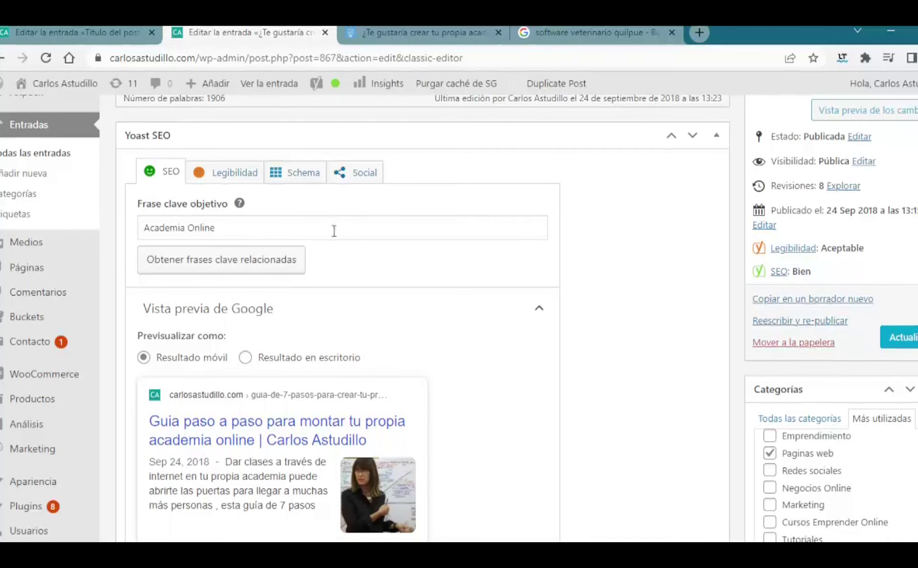
Examine the problems, improvements and good results in the SEO analysis for "Academia Online".
scroll(416, 282, "down", 2)
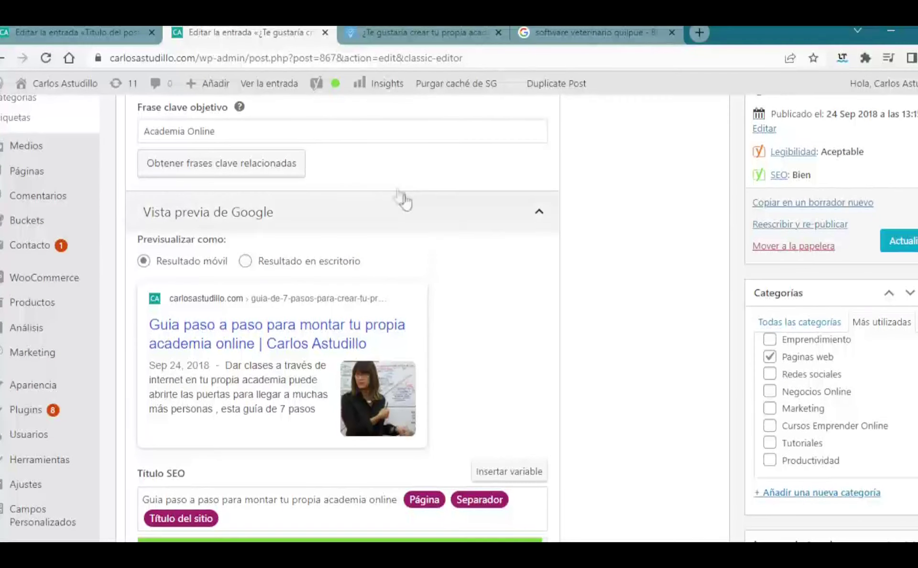
scroll(365, 209, "down", 8)
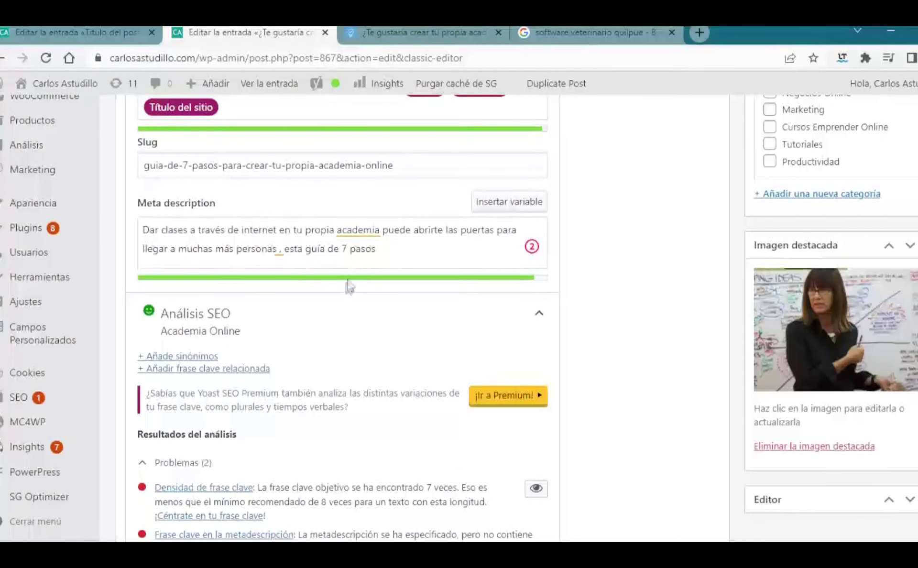
scroll(342, 268, "down", 3)
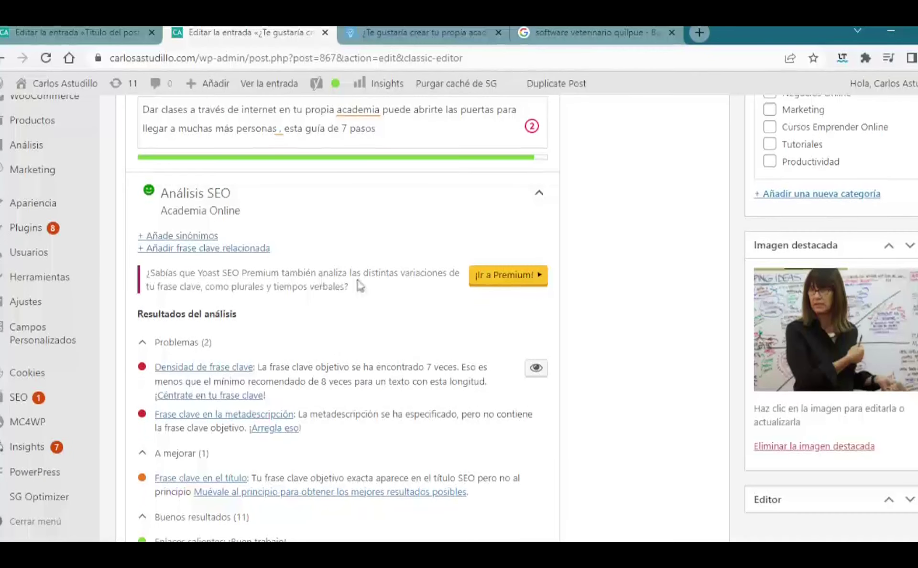
scroll(360, 286, "down", 3)
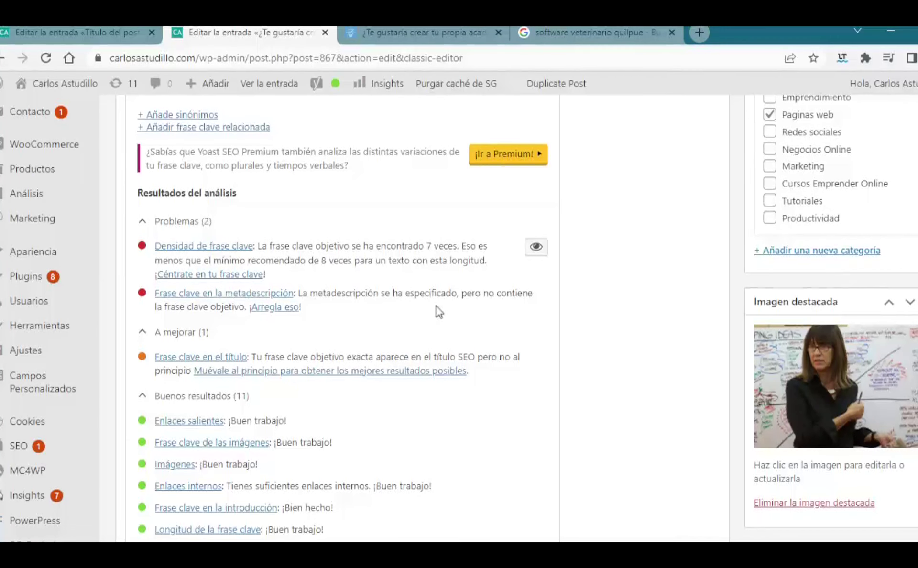
Insert "online" after "academia" in the meta description so it contains the full focus keyphrase.
scroll(536, 301, "up", 6)
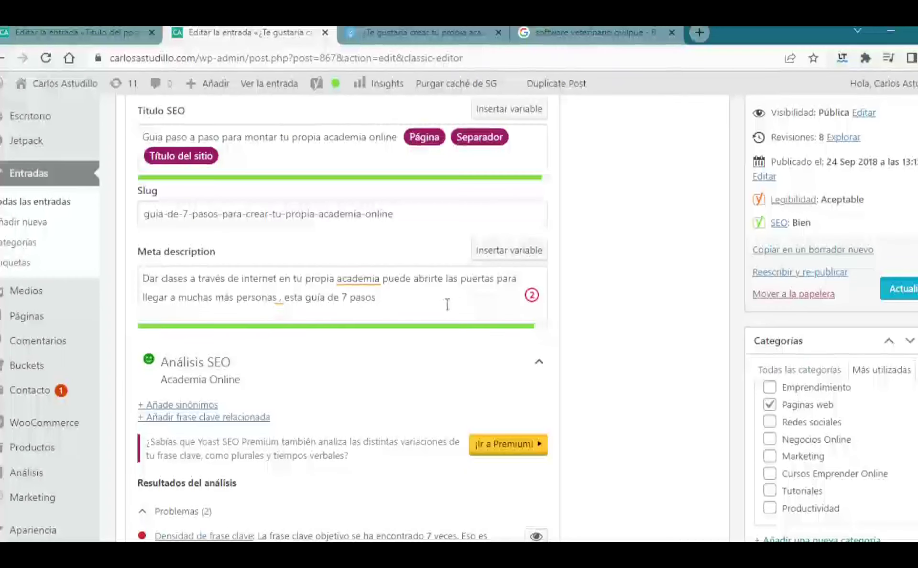
left_click(428, 299)
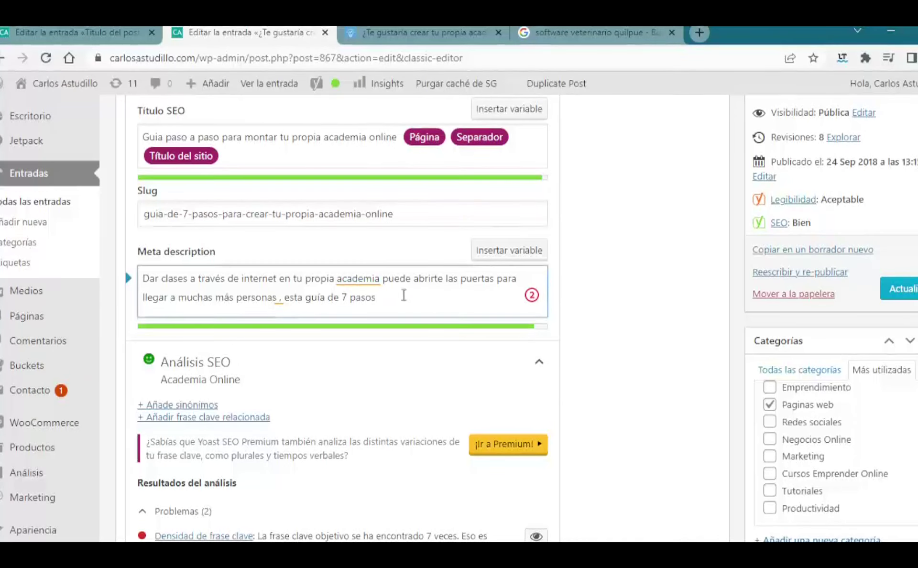
type("onlin ")
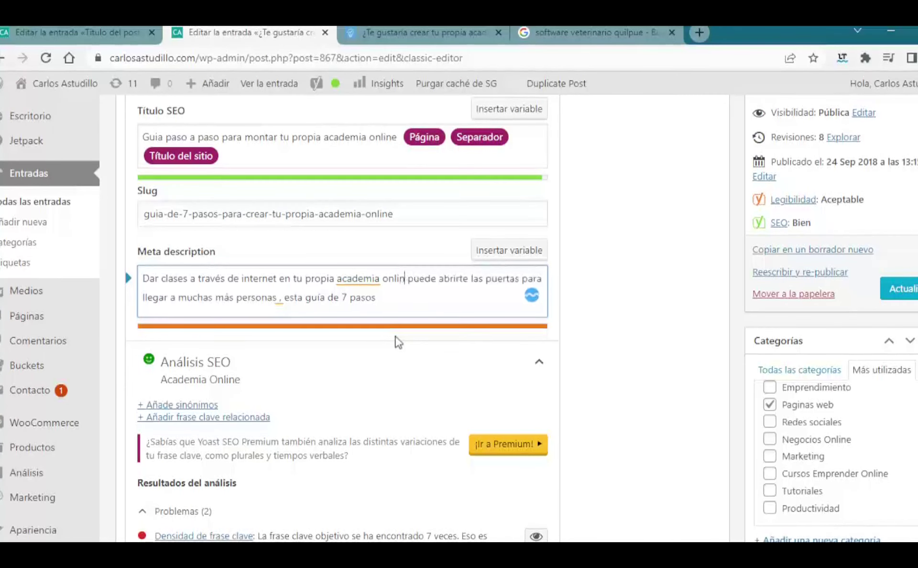
type("e")
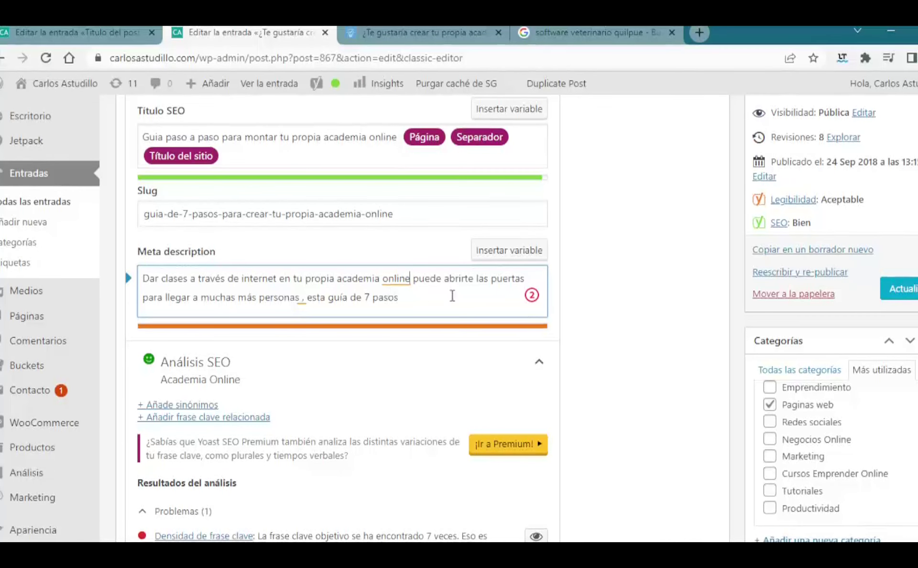
Review the updated SEO analysis for "Academia Online", checking the keyphrase density problem and the meta description length suggestion.
scroll(452, 295, "down", 4)
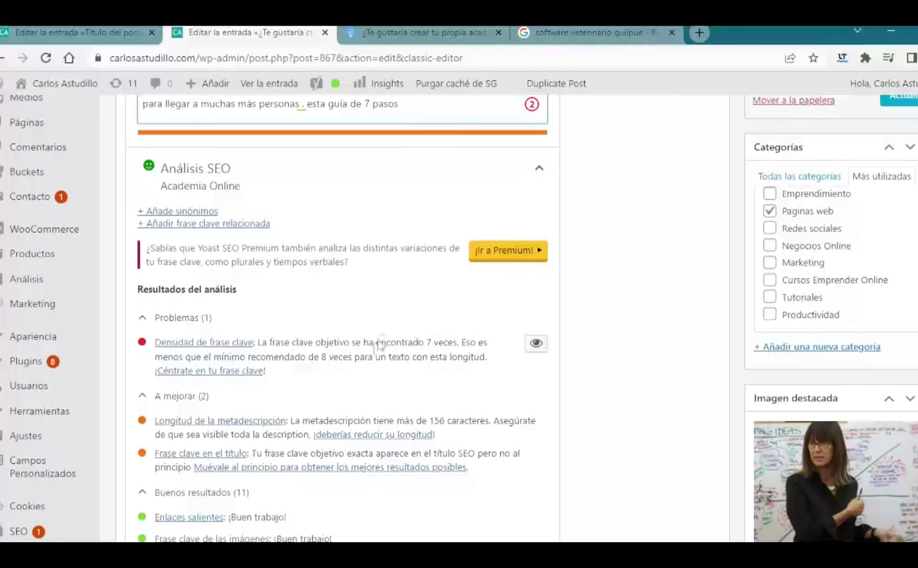
scroll(631, 191, "up", 5)
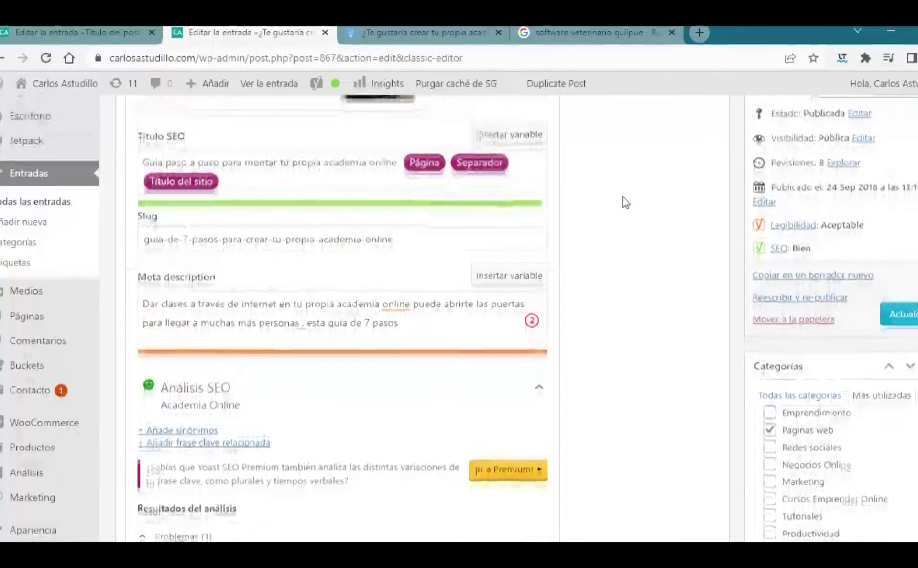
scroll(622, 211, "up", 3)
scroll(555, 287, "down", 4)
left_click(539, 340)
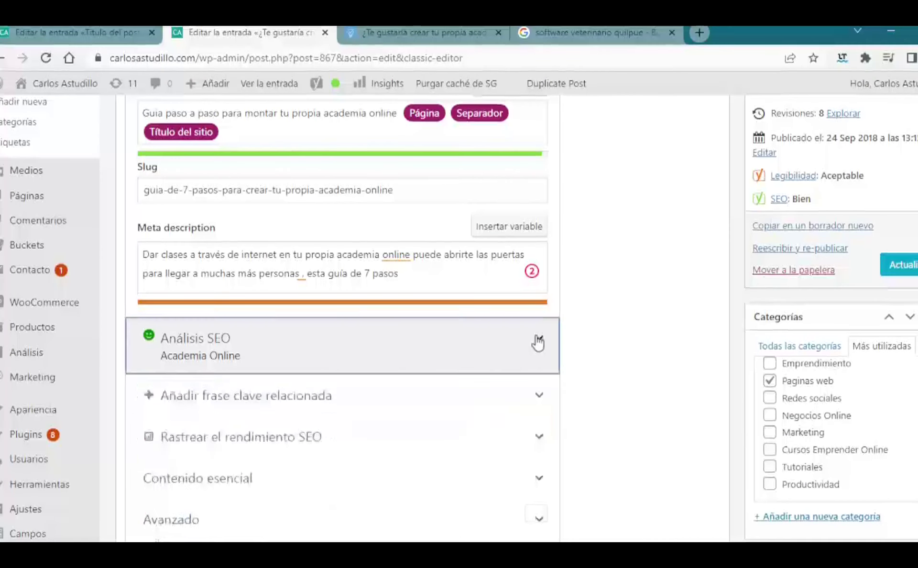
left_click(539, 342)
scroll(535, 344, "down", 5)
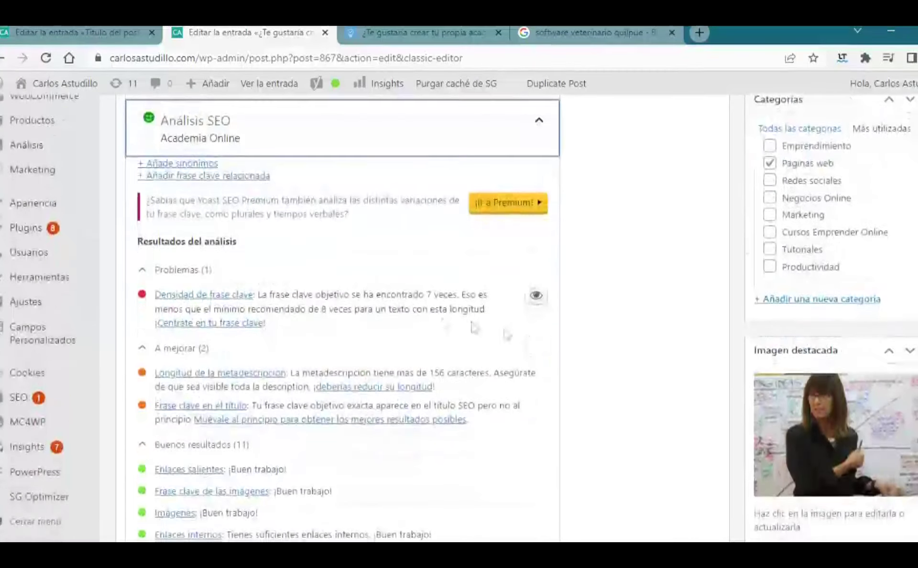
scroll(536, 340, "up", 1)
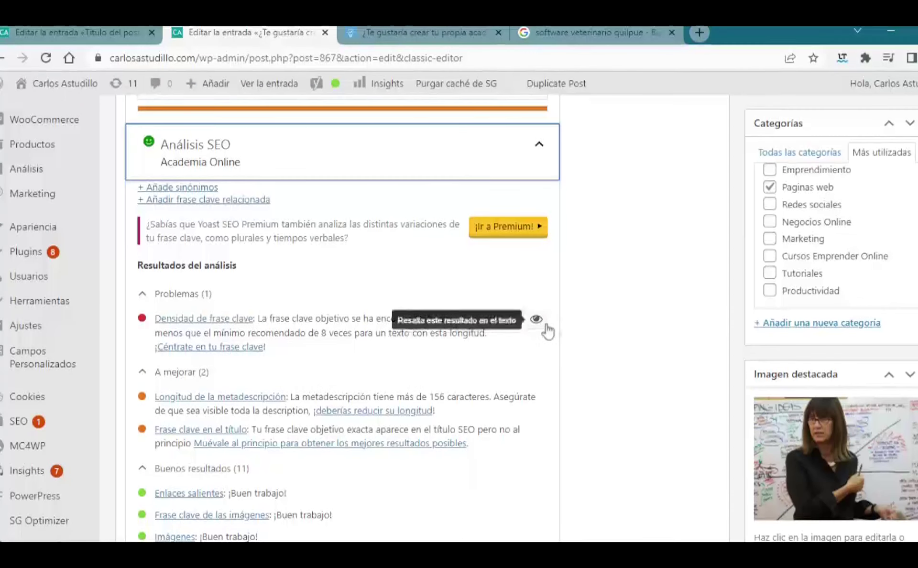
Shorten the focus keyphrase to "Academia".
scroll(592, 324, "up", 10)
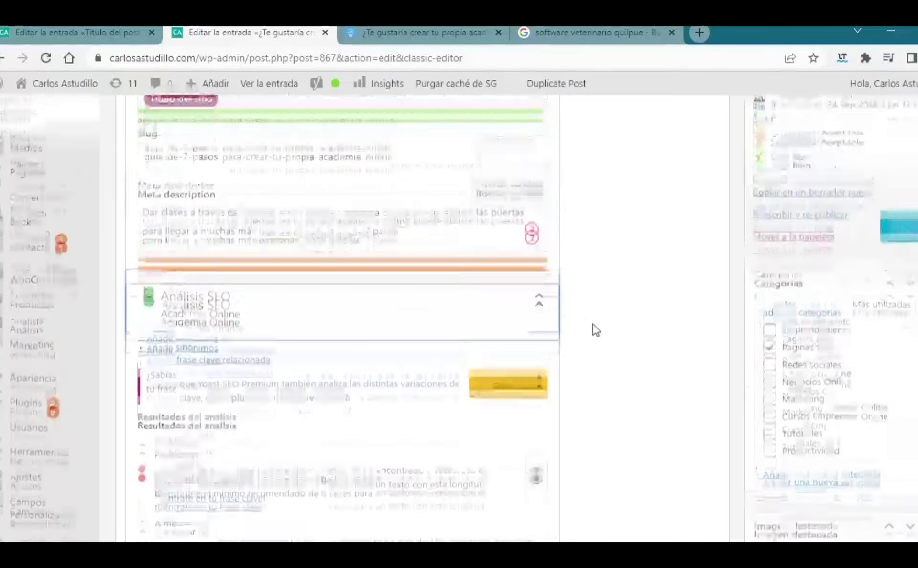
scroll(591, 330, "up", 3)
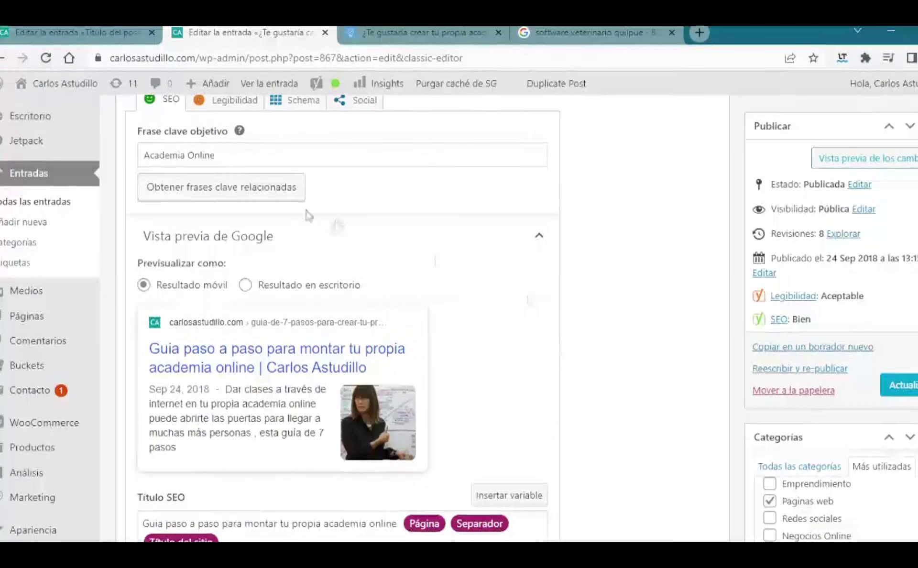
double_click(200, 156)
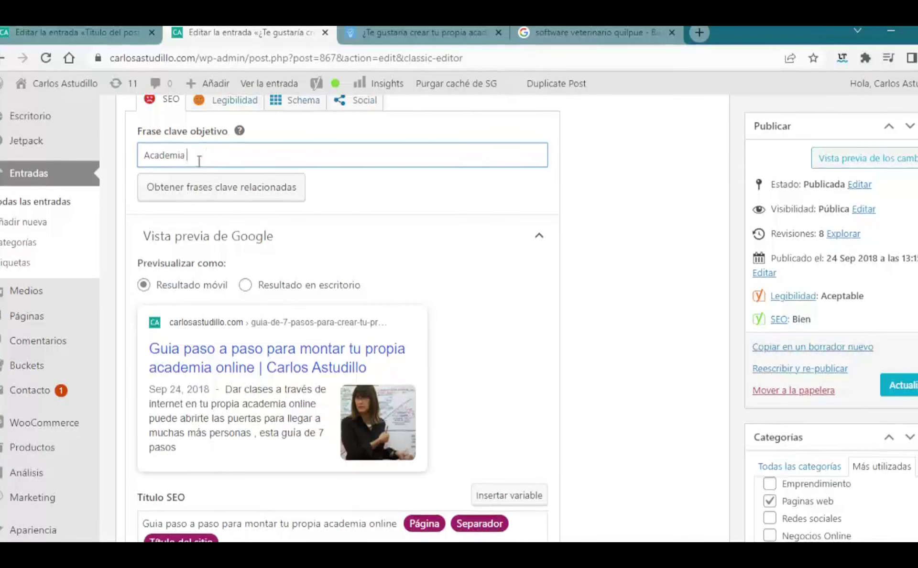
left_click(615, 262)
Review the SEO analysis results for "Academia", collapse the analysis, and return to the SEO title and meta description.
scroll(505, 347, "down", 8)
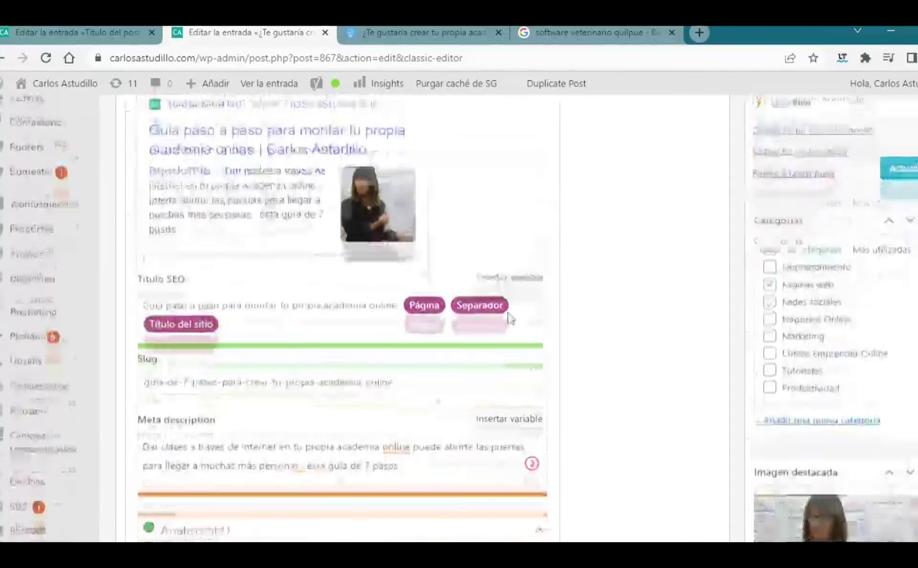
scroll(589, 306, "down", 2)
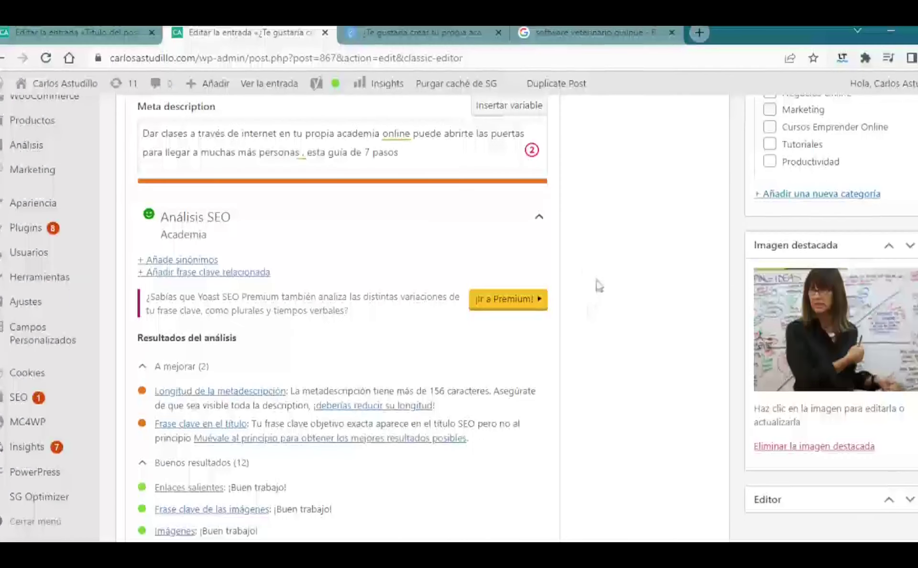
left_click(527, 225)
left_click(527, 227)
scroll(528, 253, "down", 2)
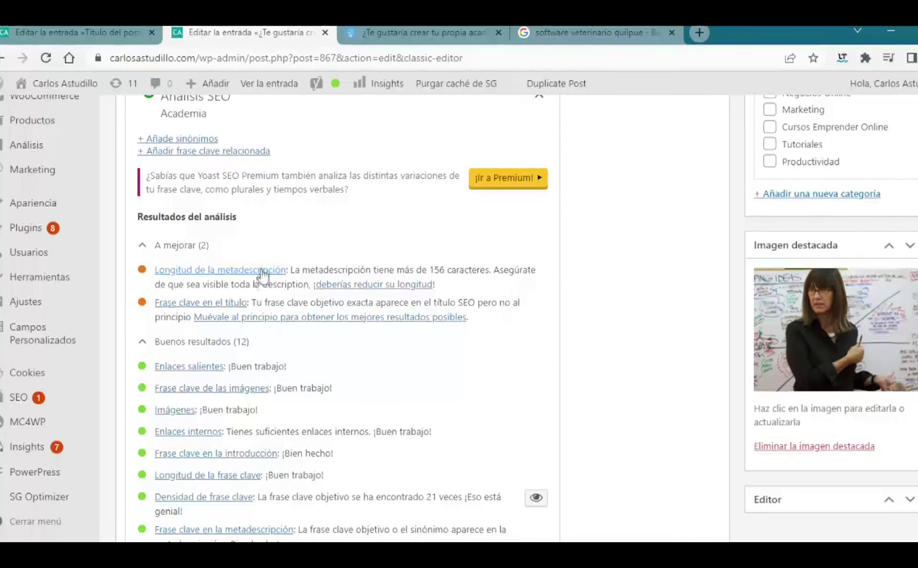
scroll(537, 270, "up", 3)
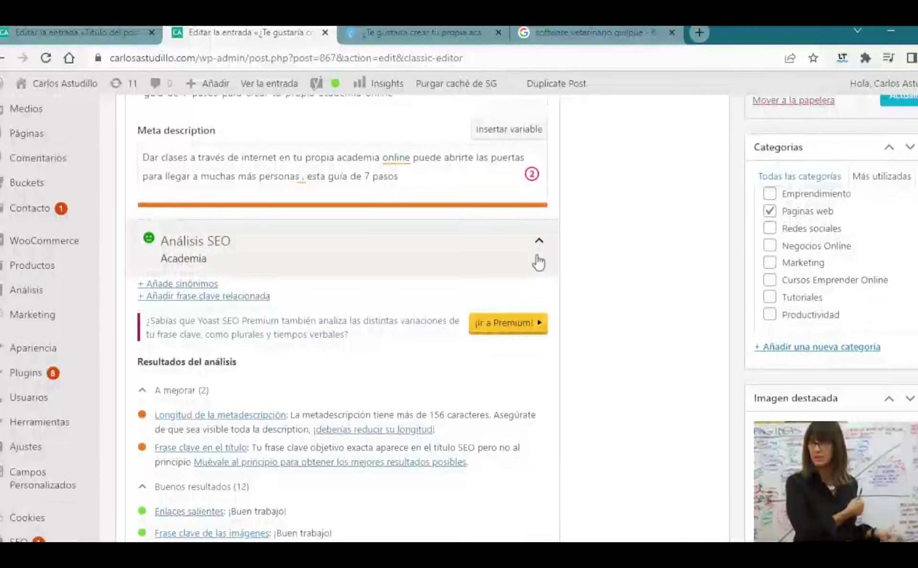
left_click(538, 246)
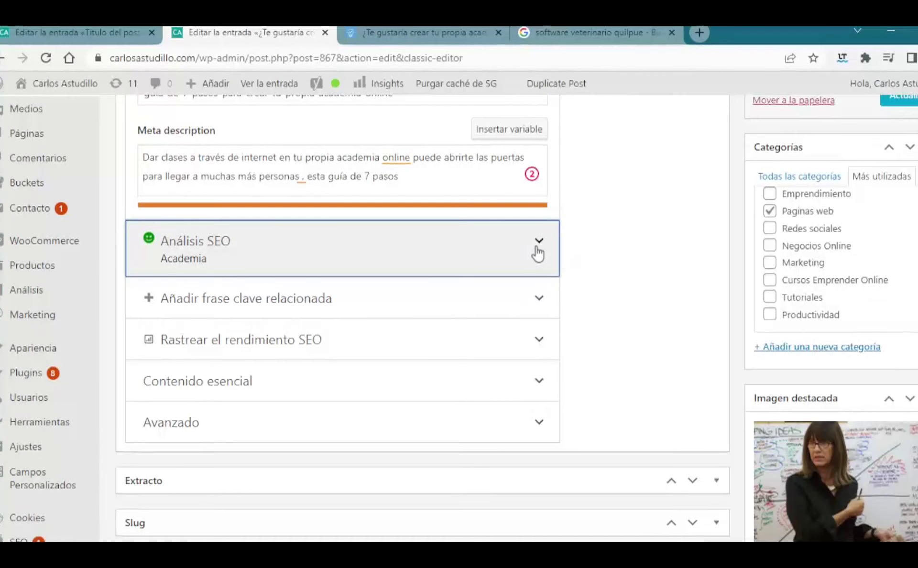
scroll(638, 281, "up", 3)
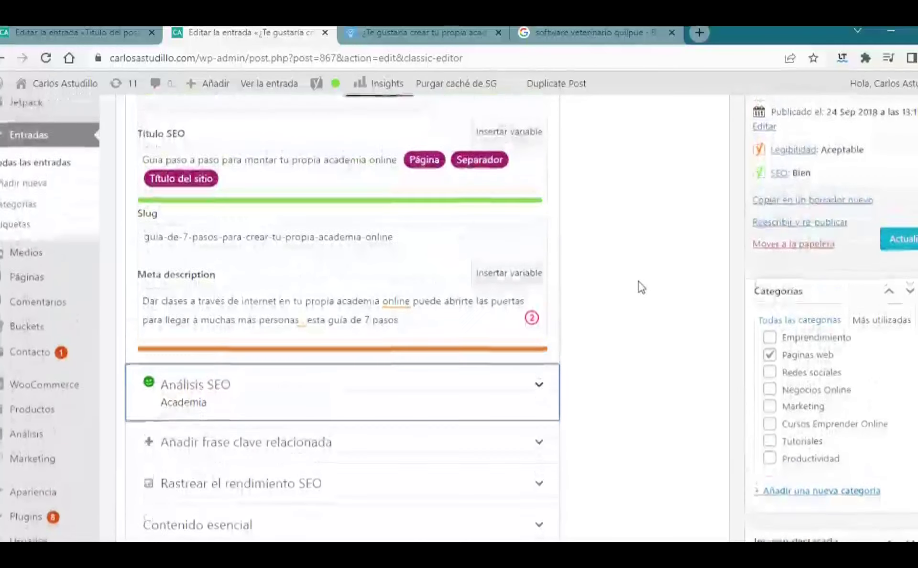